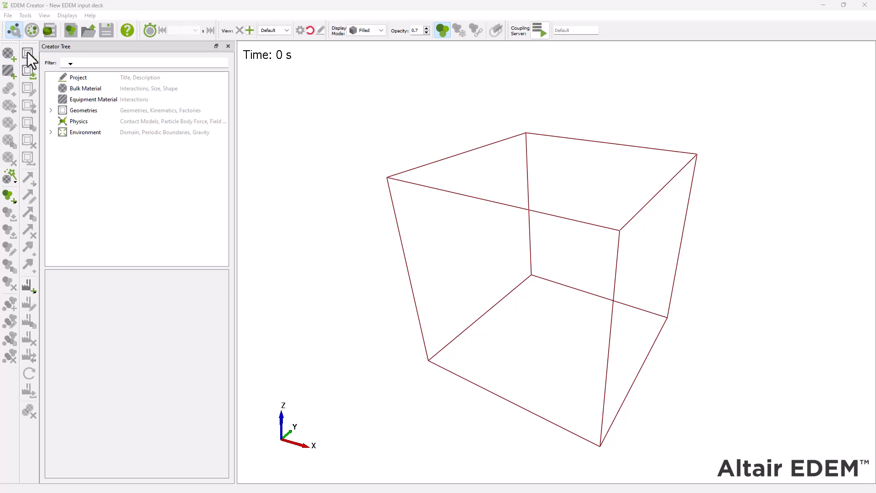
Step: Set the project units to degrees for angle and millimetres for length
{"action": "left_click", "coordinate": [36, 25]}
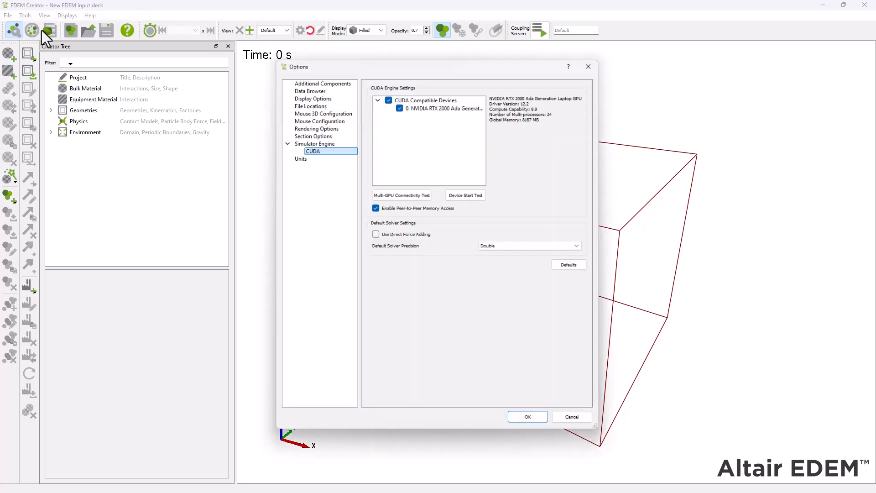
{"action": "left_click", "coordinate": [297, 157]}
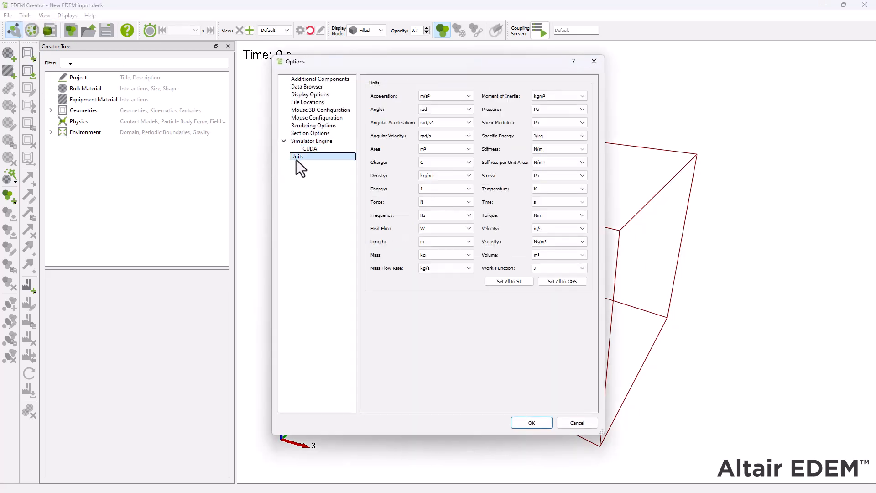
{"action": "left_click", "coordinate": [443, 108]}
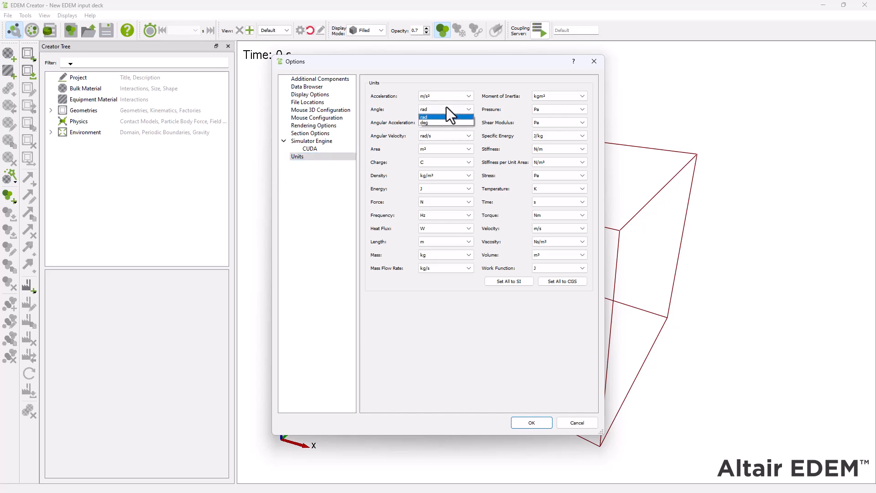
{"action": "left_click", "coordinate": [439, 122]}
{"action": "left_click", "coordinate": [453, 244]}
{"action": "left_click", "coordinate": [447, 263]}
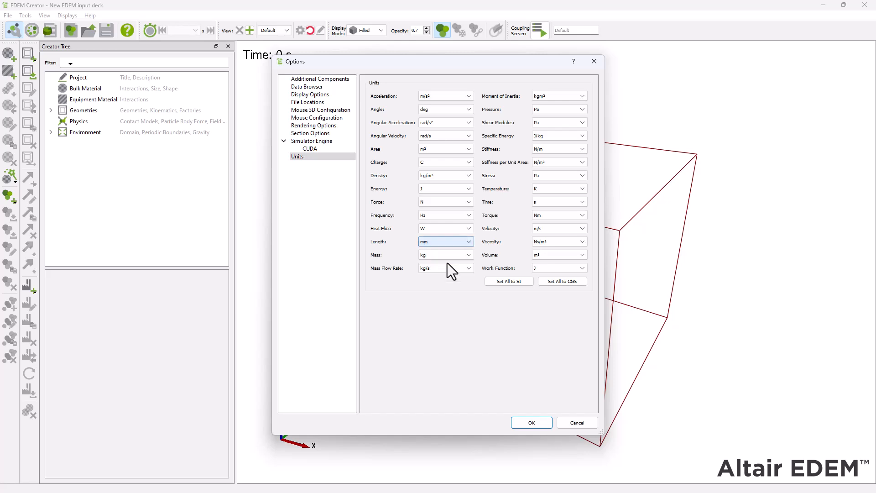
{"action": "left_click", "coordinate": [532, 422]}
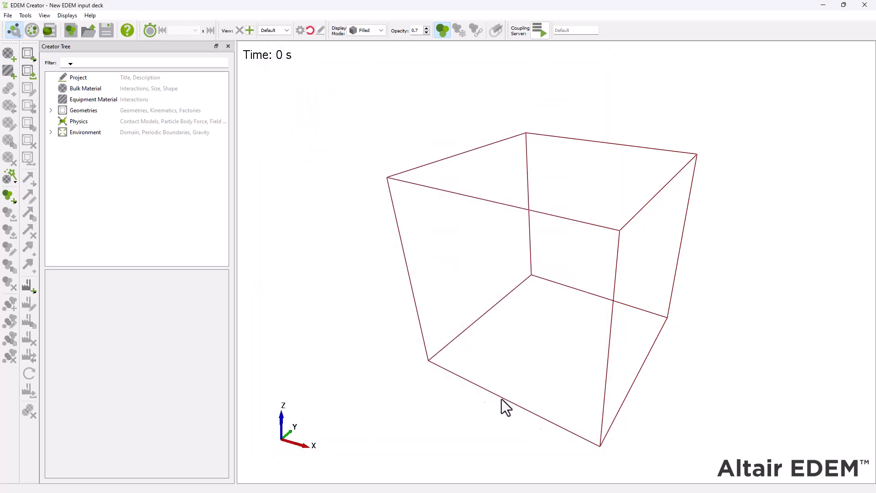
Step: Add a new bulk material named Apple
{"action": "right_click", "coordinate": [104, 86]}
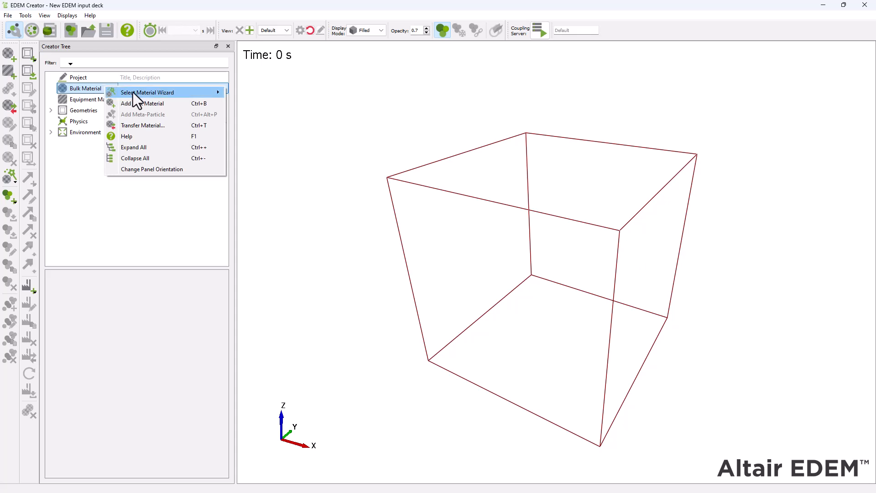
{"action": "left_click", "coordinate": [162, 102]}
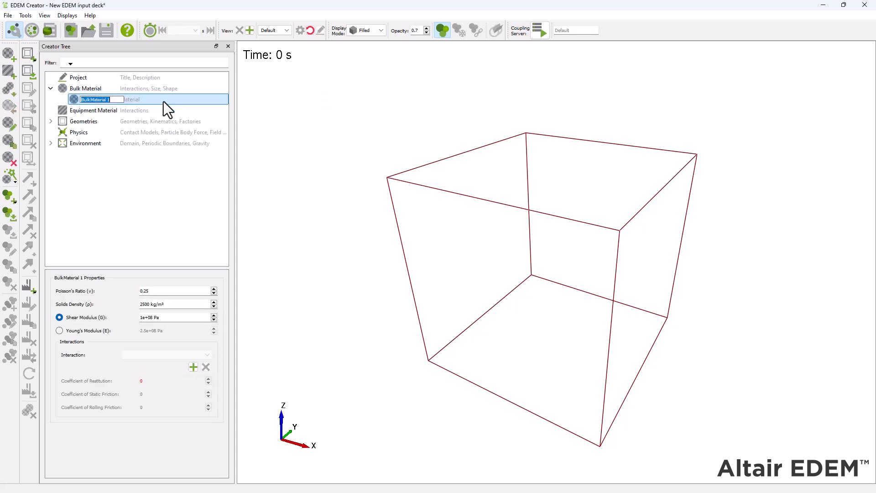
{"action": "type", "text": "Apple"}
{"action": "left_click", "coordinate": [143, 168]}
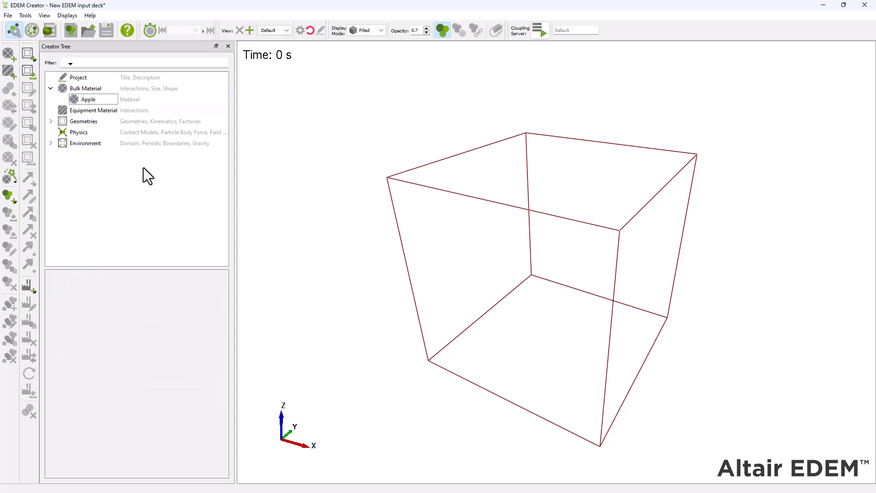
Step: Set the Apple material's Poisson's ratio to 0.17, solids density to 743 kg/m³ and shear modulus to 1e+06 Pa
{"action": "left_click", "coordinate": [105, 103]}
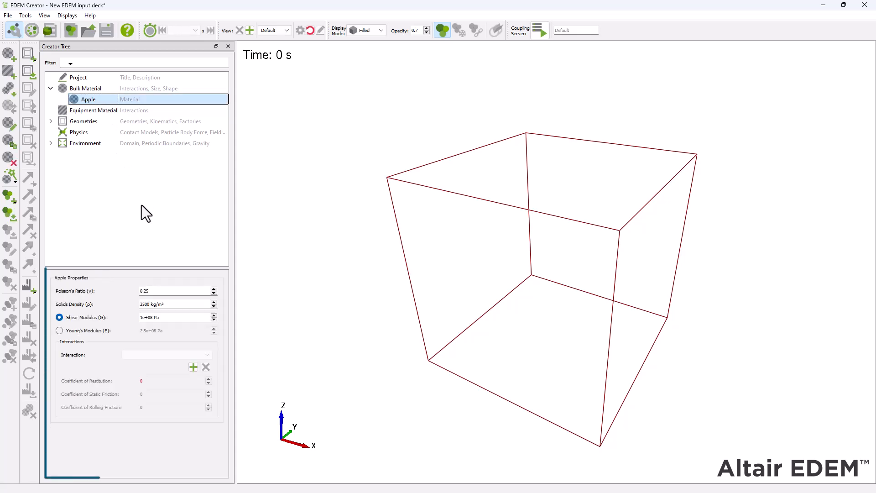
{"action": "left_click", "coordinate": [164, 291]}
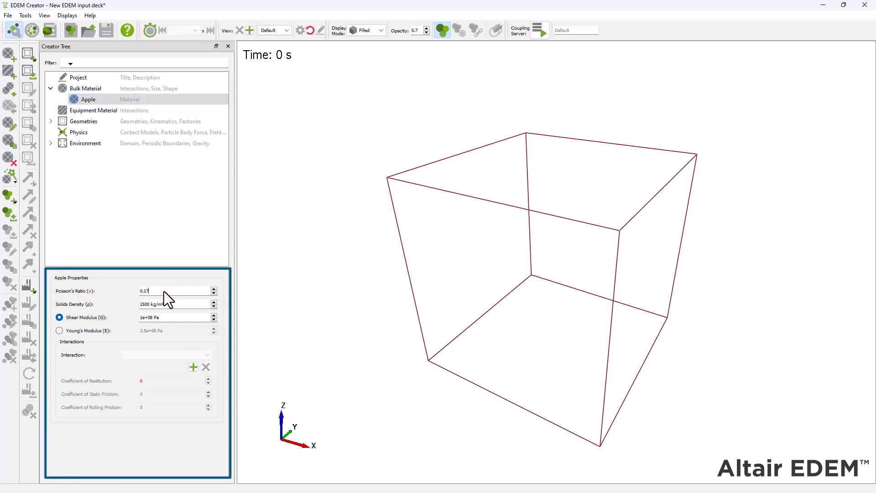
{"action": "type", "text": "743"}
{"action": "left_click", "coordinate": [152, 321]}
{"action": "key", "text": "BackSpace"}
{"action": "type", "text": "6"}
Step: Add an Apple-to-Apple interaction and set its coefficient of restitution to 0.2
{"action": "left_click", "coordinate": [193, 367]}
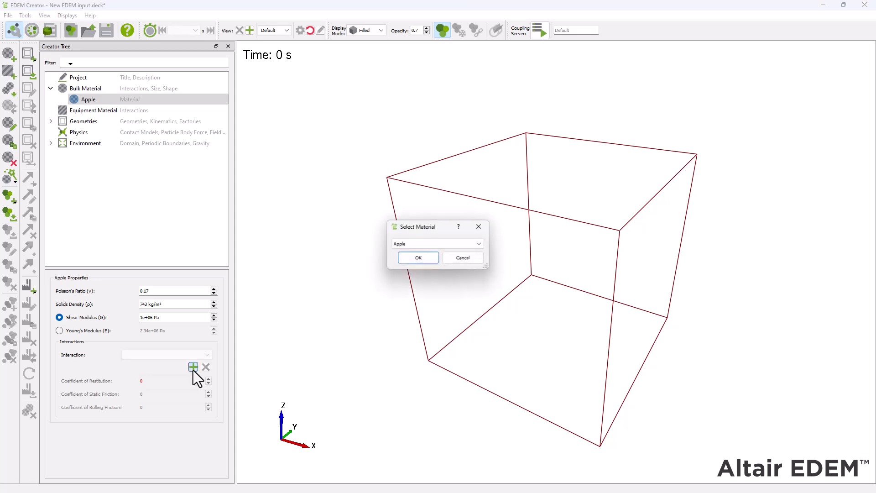
{"action": "key", "text": "Return"}
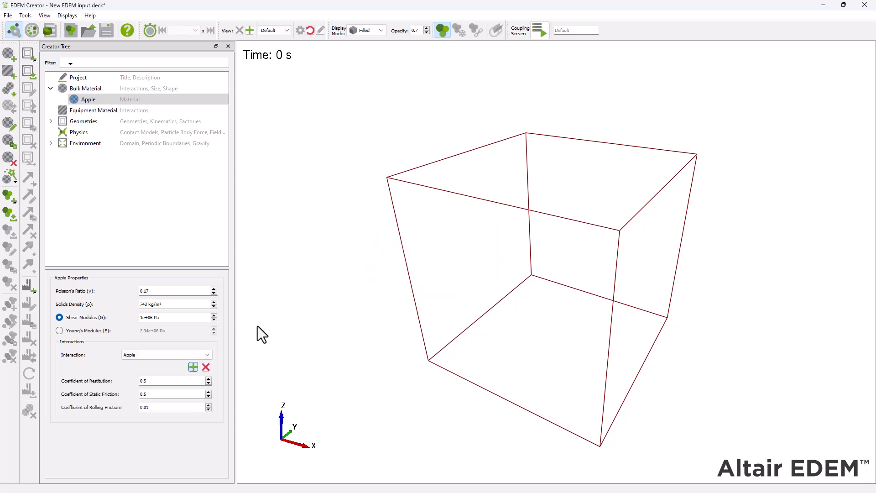
{"action": "key", "text": "BackSpace"}
{"action": "type", "text": "2"}
Step: Add a cuboid particle from the shape library to the Apple material and rename it "Apple particle"
{"action": "right_click", "coordinate": [108, 100]}
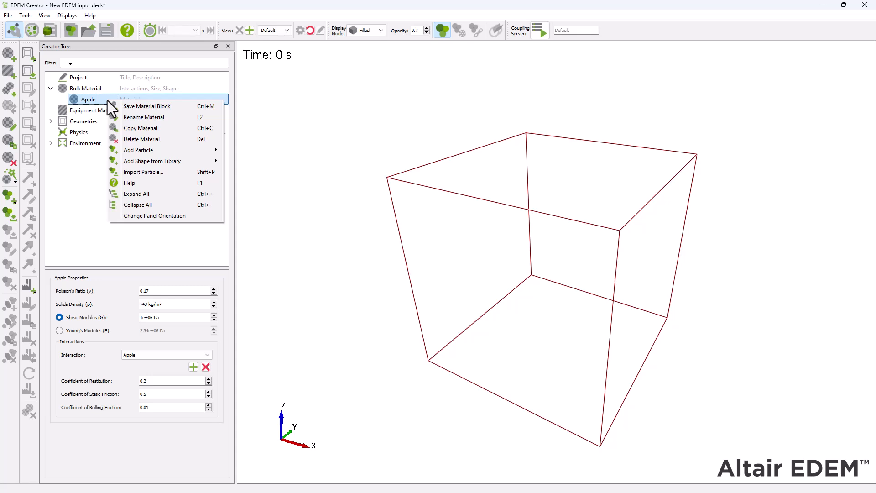
{"action": "mouse_move", "coordinate": [191, 160]}
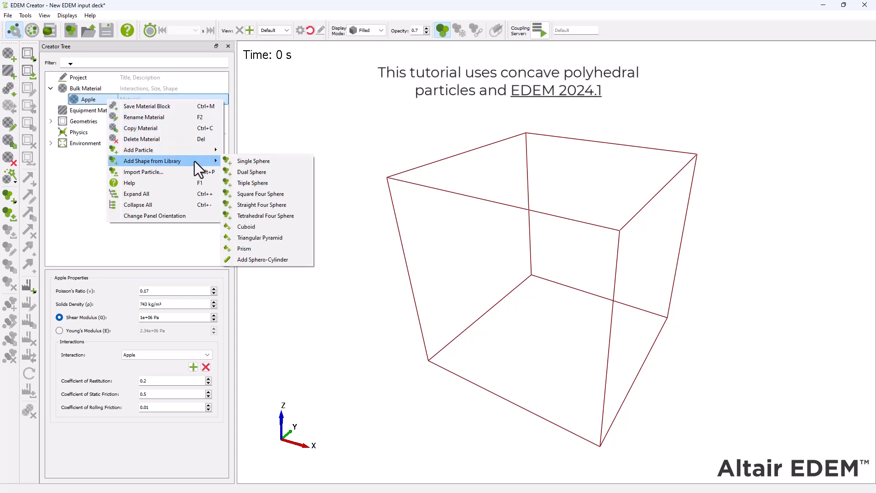
{"action": "left_click", "coordinate": [280, 229]}
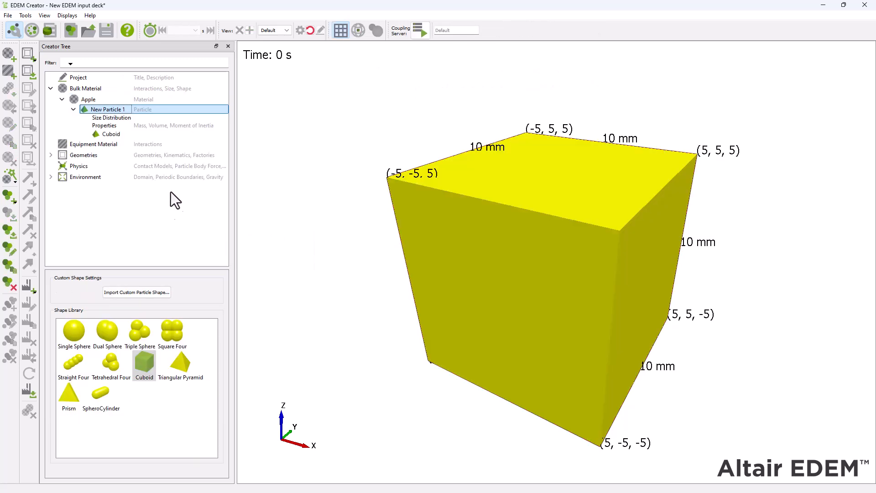
{"action": "right_click", "coordinate": [122, 112]}
{"action": "left_click", "coordinate": [135, 115]}
{"action": "type", "text": "Apple particle"}
{"action": "key", "text": "Return"}
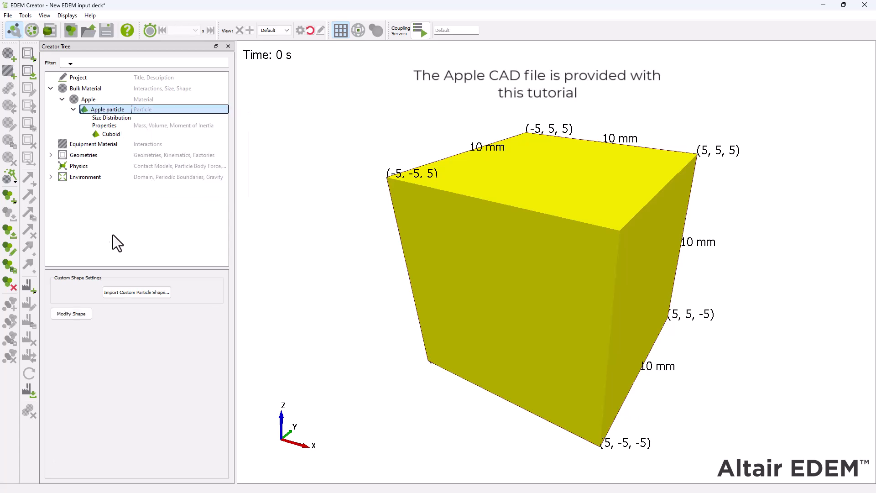
Step: Import apple.step as the custom shape of the Apple particle, using meters as the import units
{"action": "left_click", "coordinate": [156, 295]}
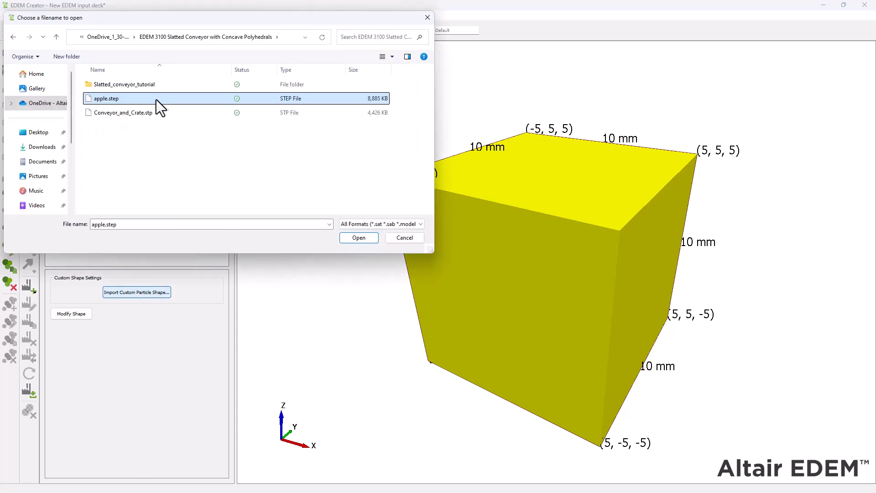
{"action": "double_click", "coordinate": [193, 100]}
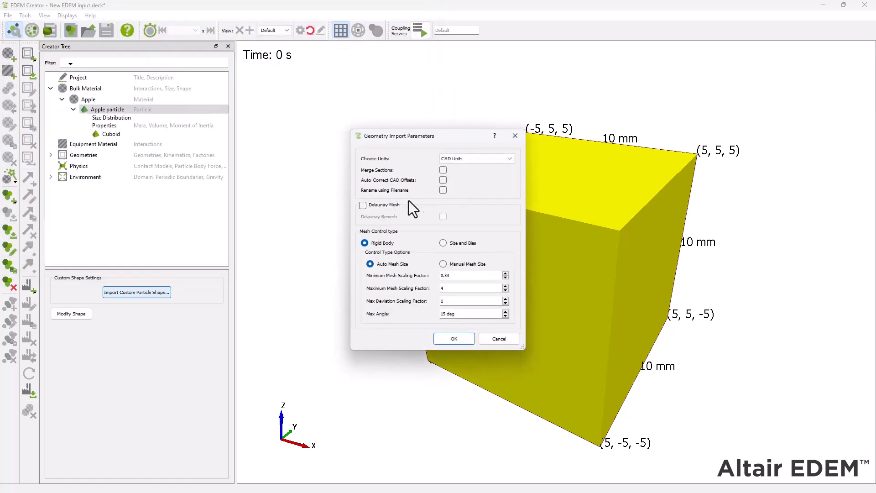
{"action": "left_click", "coordinate": [502, 158]}
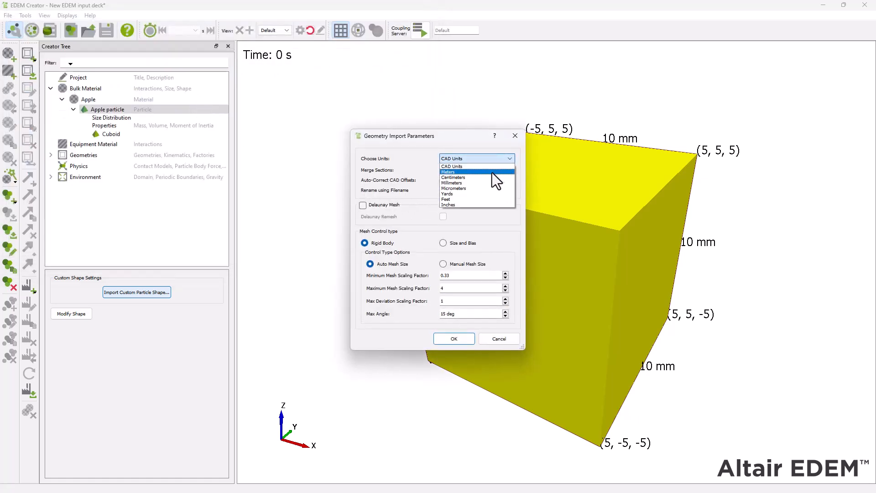
{"action": "left_click", "coordinate": [481, 173]}
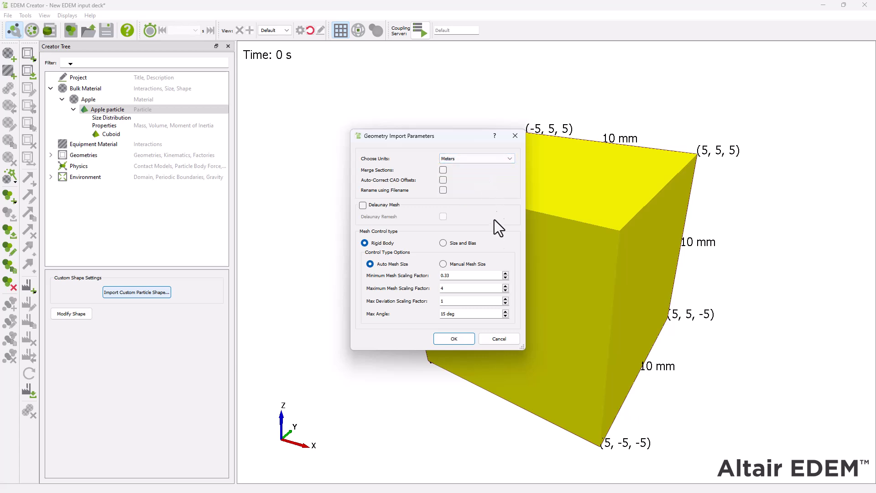
{"action": "left_click", "coordinate": [469, 336]}
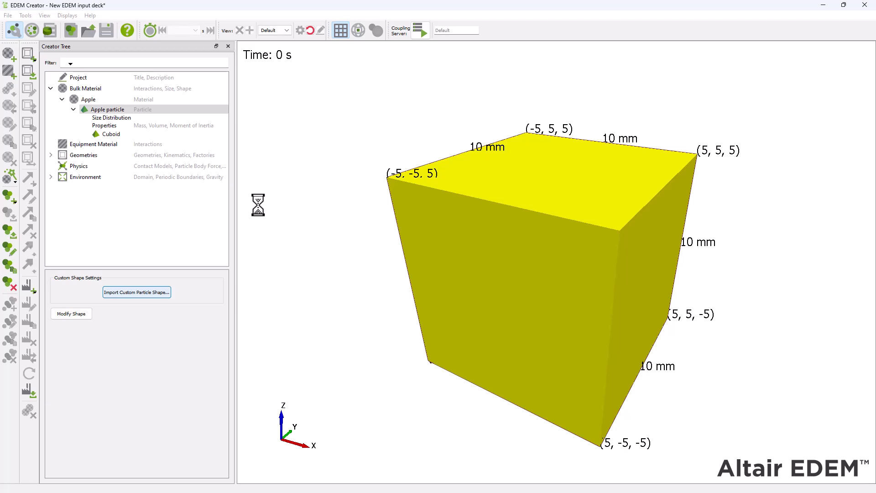
{"action": "left_click_drag", "start_coordinate": [377, 234], "coordinate": [504, 166]}
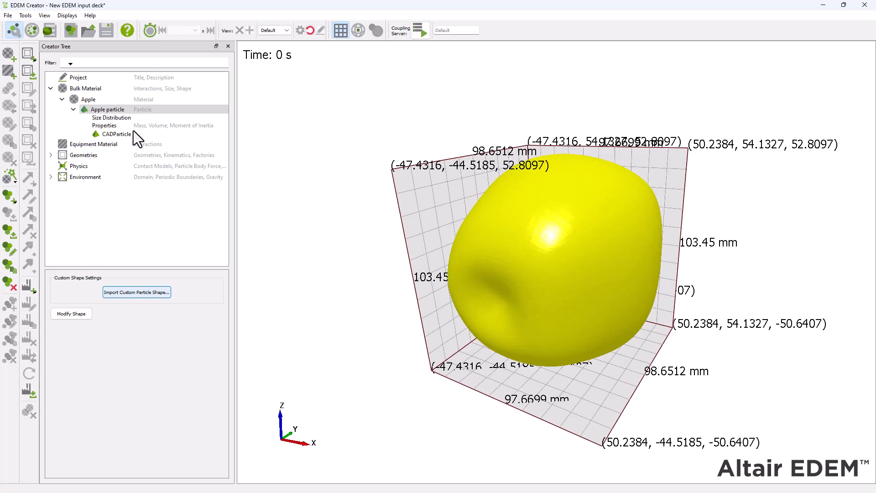
Step: Change the Apple particle's size distribution to random with a minimum of 0.8 and enter a new maximum
{"action": "left_click", "coordinate": [130, 118]}
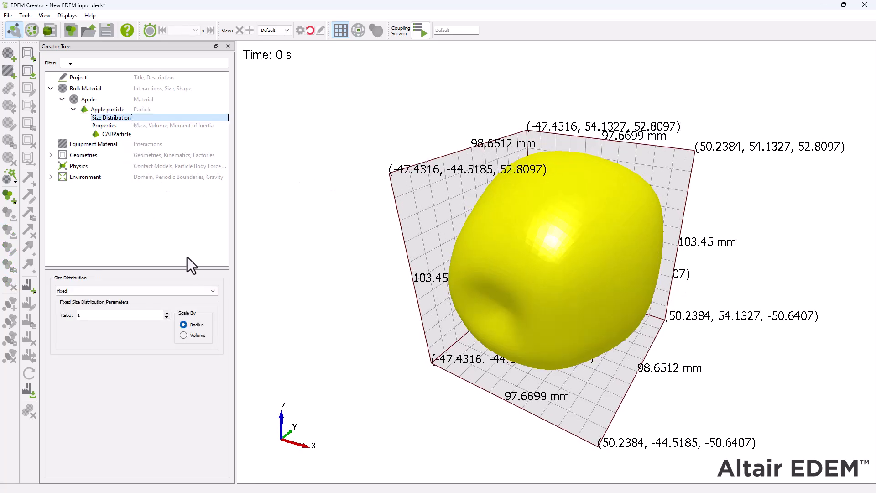
{"action": "left_click", "coordinate": [210, 290]}
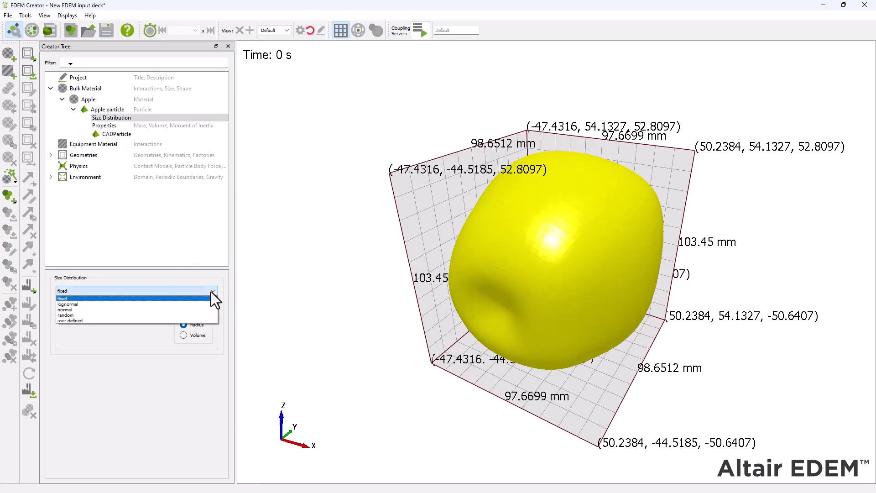
{"action": "left_click", "coordinate": [200, 315]}
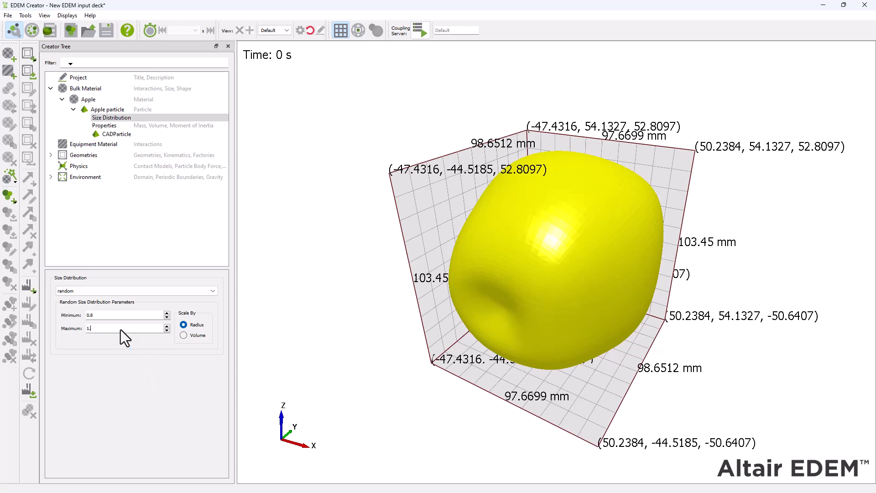
Step: Calculate the Apple particle's properties from its shape and hide the dimension grid around it
{"action": "left_click", "coordinate": [114, 126]}
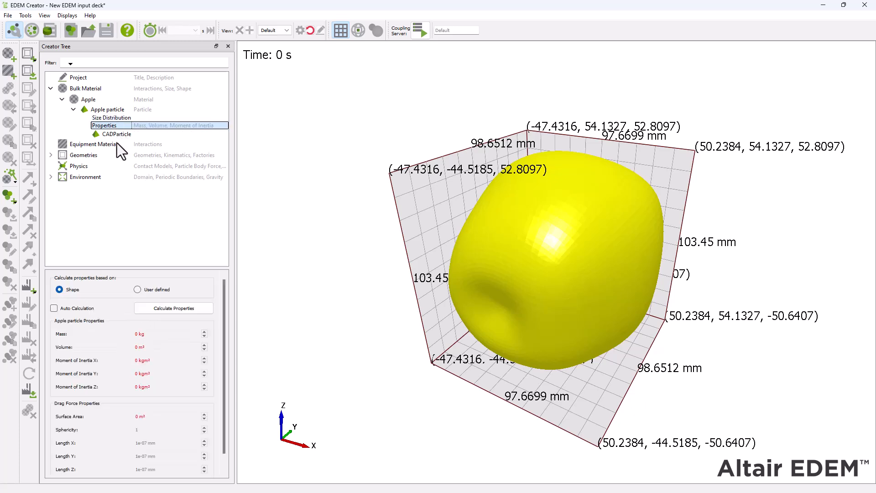
{"action": "left_click", "coordinate": [142, 309]}
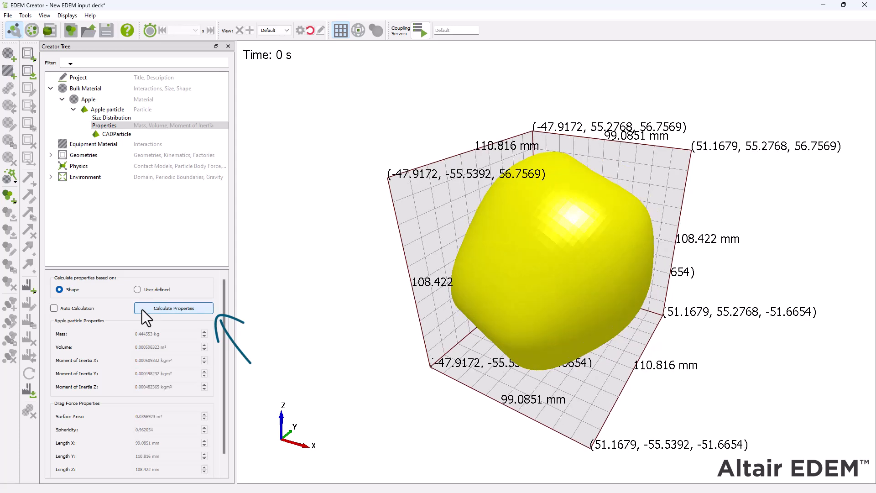
{"action": "left_click", "coordinate": [341, 31]}
{"action": "left_click_drag", "start_coordinate": [616, 122], "coordinate": [511, 201]}
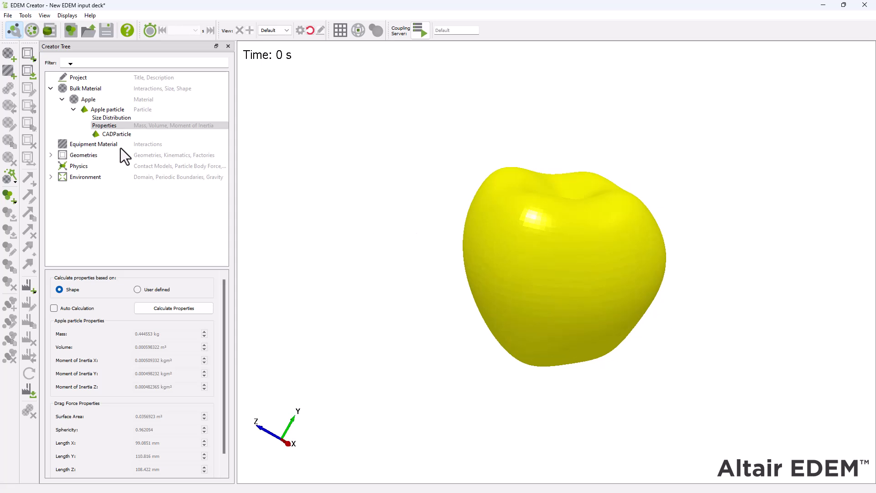
Step: Add a new equipment material named Equipment
{"action": "right_click", "coordinate": [121, 148]}
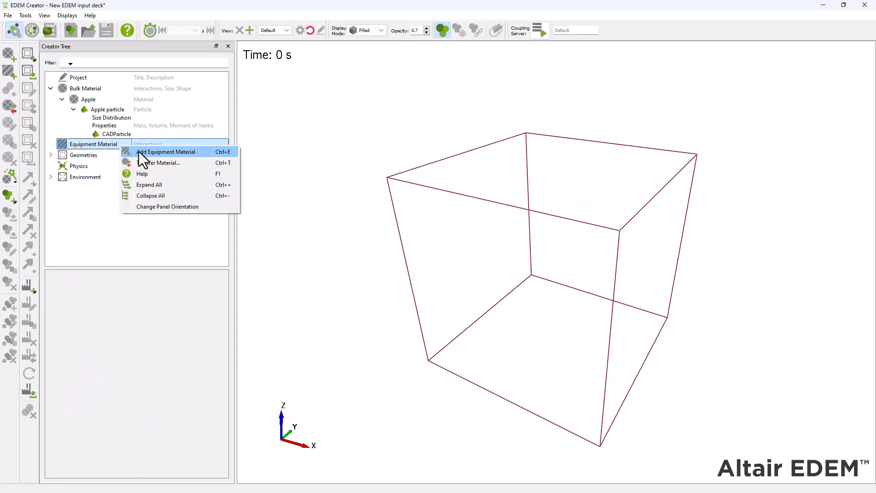
{"action": "left_click", "coordinate": [139, 151]}
{"action": "type", "text": "Equipment"}
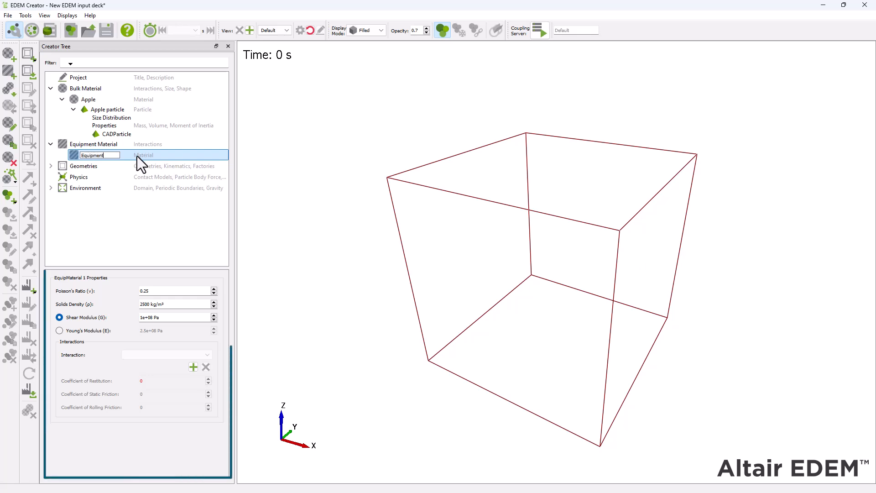
{"action": "key", "text": "Return"}
Step: Set the Equipment material's Poisson's ratio to 0.3 and solids density to 7800 kg/m³
{"action": "double_click", "coordinate": [183, 290]}
{"action": "type", "text": "0"}
{"action": "left_click_drag", "start_coordinate": [139, 304], "coordinate": [126, 302]}
{"action": "type", "text": "7800"}
Step: Add an interaction between Equipment and Apple with a coefficient of restitution of 0.2
{"action": "left_click", "coordinate": [193, 367]}
{"action": "key", "text": "Return"}
{"action": "double_click", "coordinate": [163, 380]}
{"action": "type", "text": "0.2"}
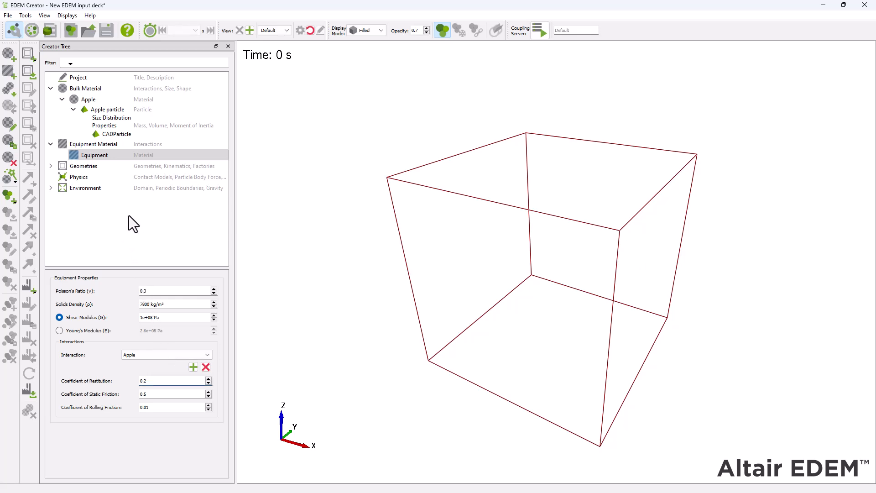
Step: Import the Conveyor_and_Crate.stp geometry using millimeters as its units
{"action": "left_click", "coordinate": [115, 167]}
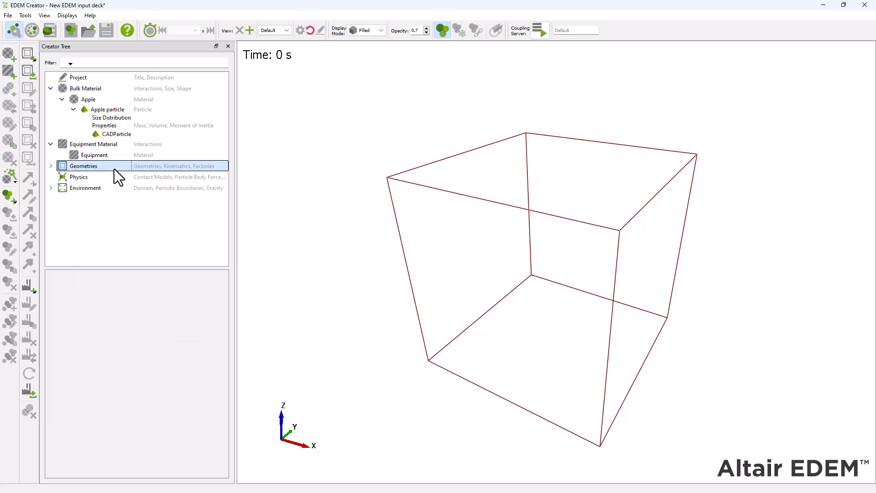
{"action": "right_click", "coordinate": [115, 170]}
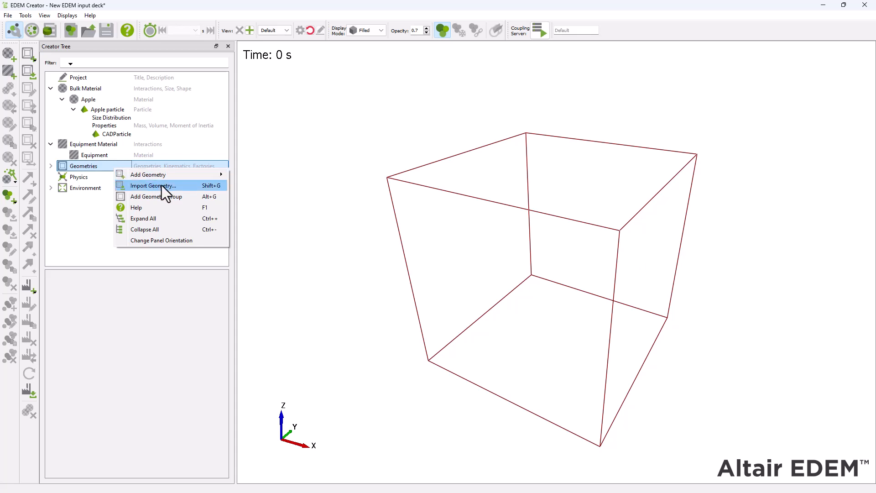
{"action": "left_click", "coordinate": [180, 186]}
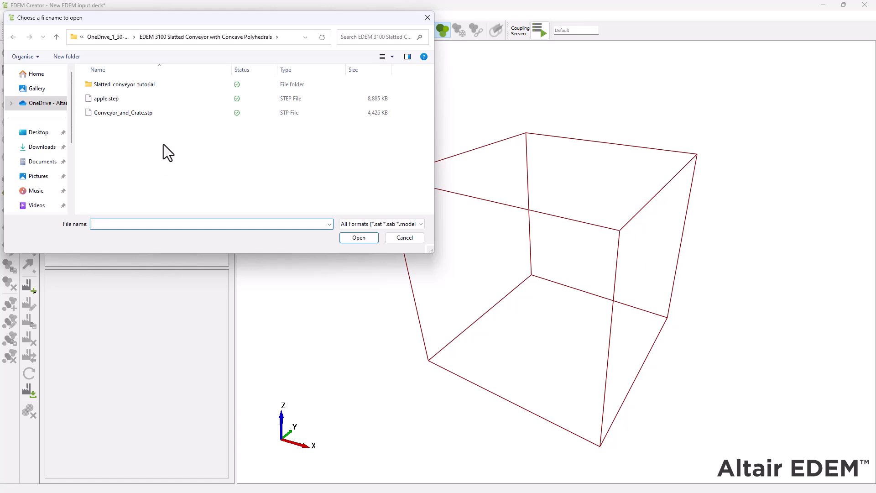
{"action": "left_click", "coordinate": [168, 113]}
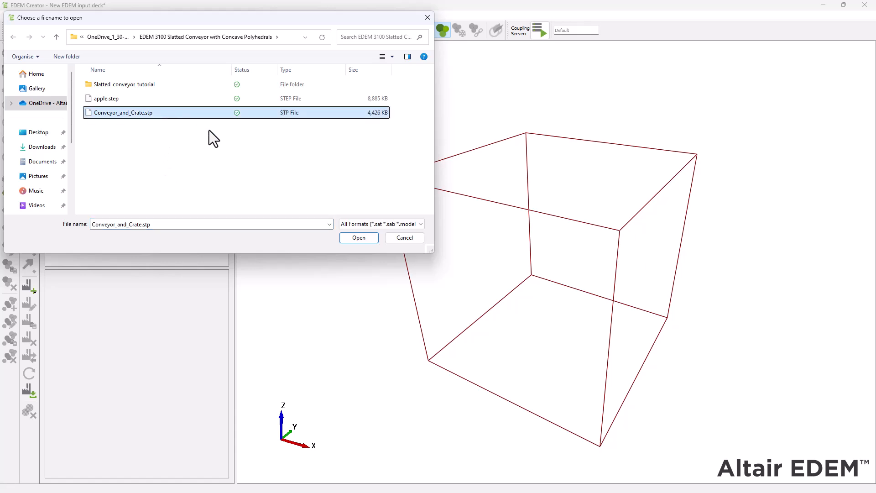
{"action": "left_click", "coordinate": [345, 237]}
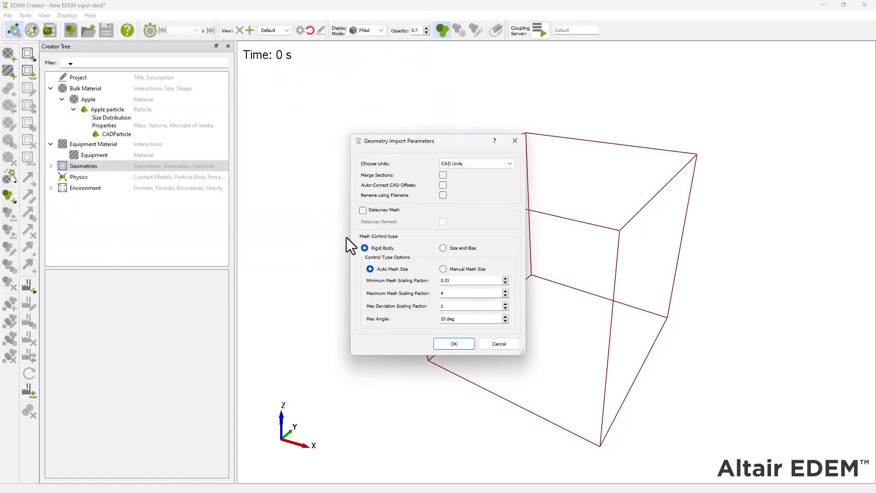
{"action": "left_click", "coordinate": [504, 164]}
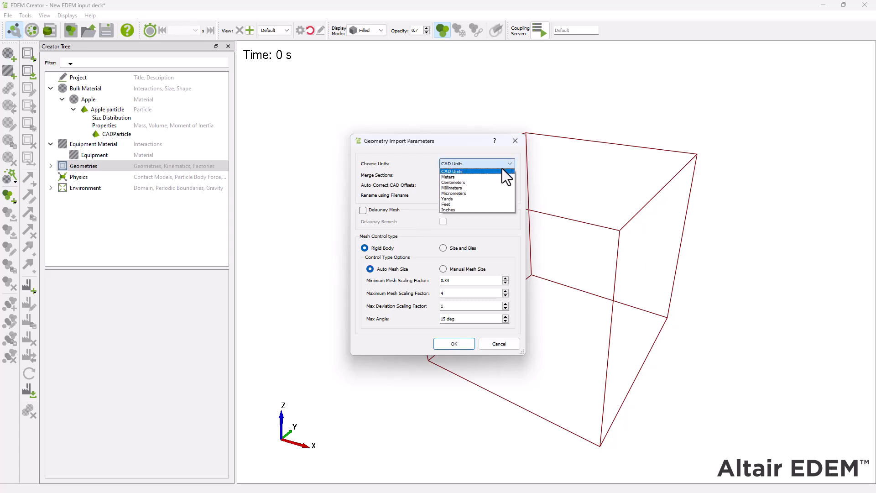
{"action": "left_click", "coordinate": [493, 188]}
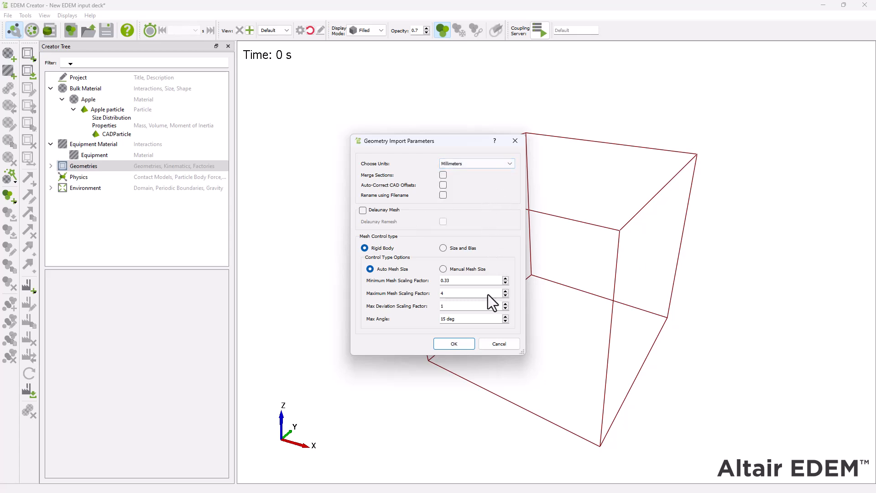
{"action": "left_click", "coordinate": [472, 343]}
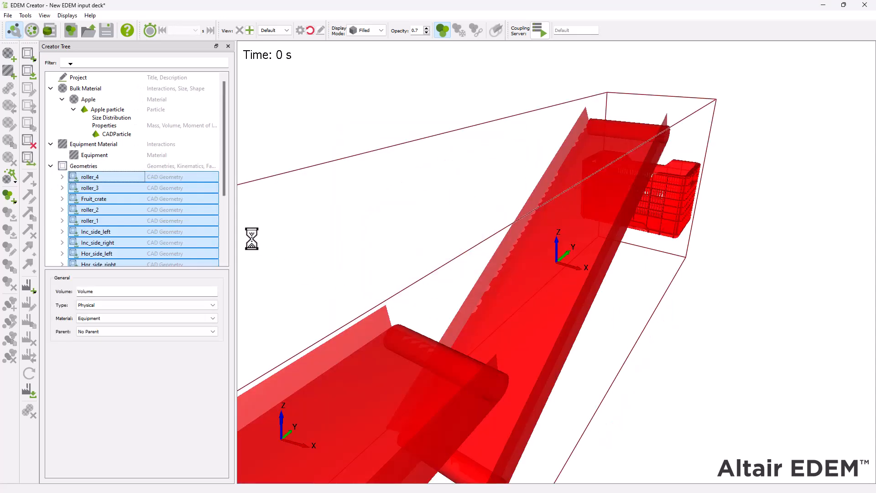
Step: Examine the whole imported conveyor and crate assembly, going through its geometries from roller_4 to Inclined_conveyor_base
{"action": "scroll", "coordinate": [467, 283], "scroll_direction": "down", "scroll_amount": 10}
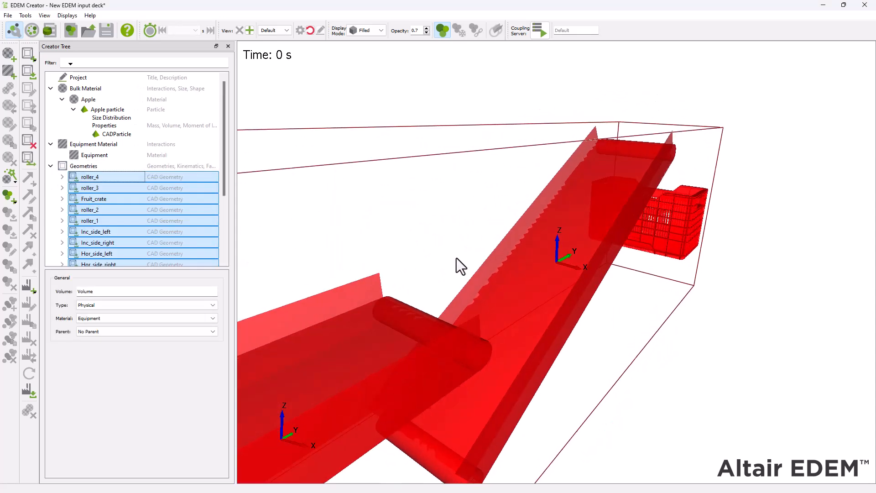
{"action": "left_click_drag", "start_coordinate": [474, 263], "coordinate": [551, 223]}
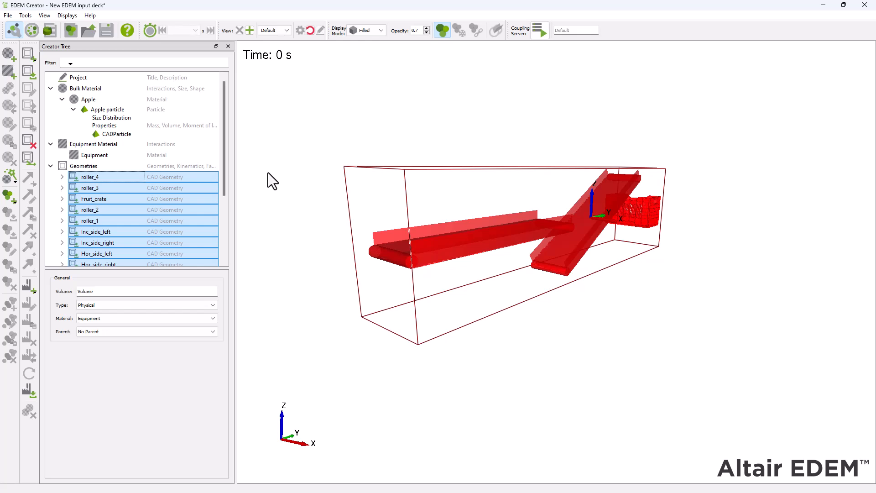
{"action": "left_click", "coordinate": [121, 165]}
{"action": "left_click", "coordinate": [124, 174]}
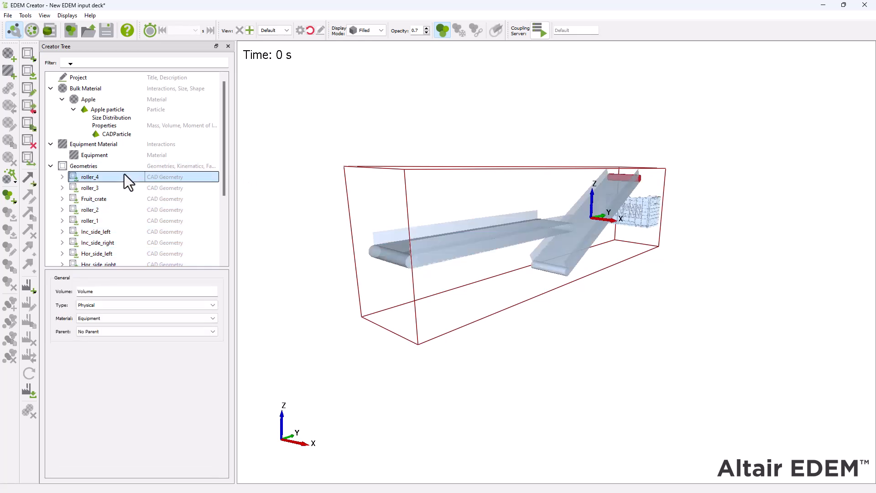
{"action": "key", "text": "Down"}
{"action": "key", "text": "Down"}
{"action": "key", "text": "Down"}
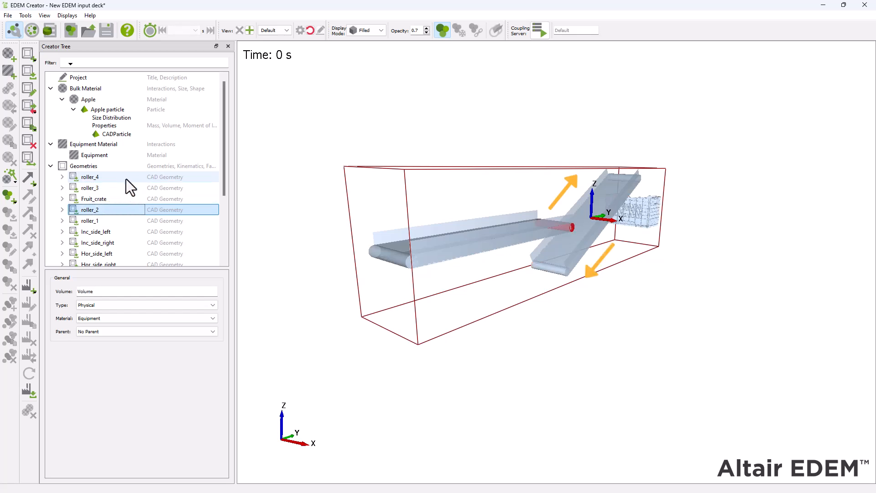
{"action": "key", "text": "Down"}
{"action": "key", "text": "Down"}
{"action": "key", "text": "Down"}
{"action": "key", "text": "Down"}
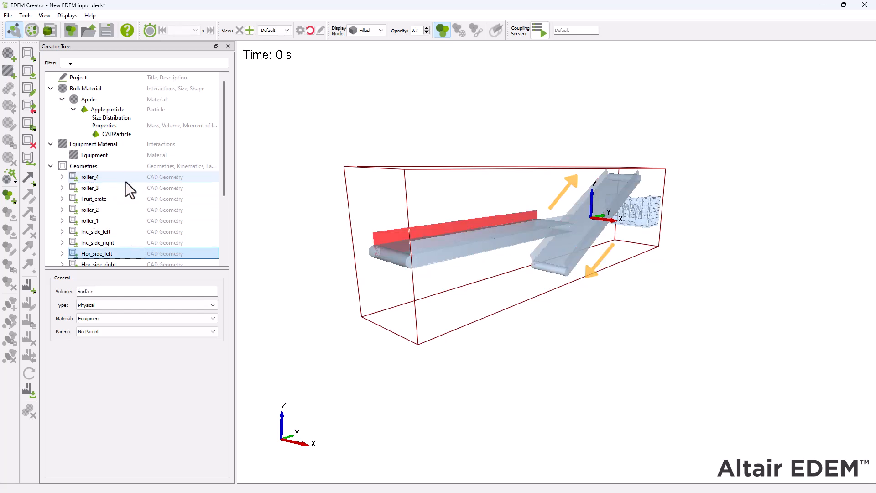
{"action": "key", "text": "Down"}
{"action": "key", "text": "Down"}
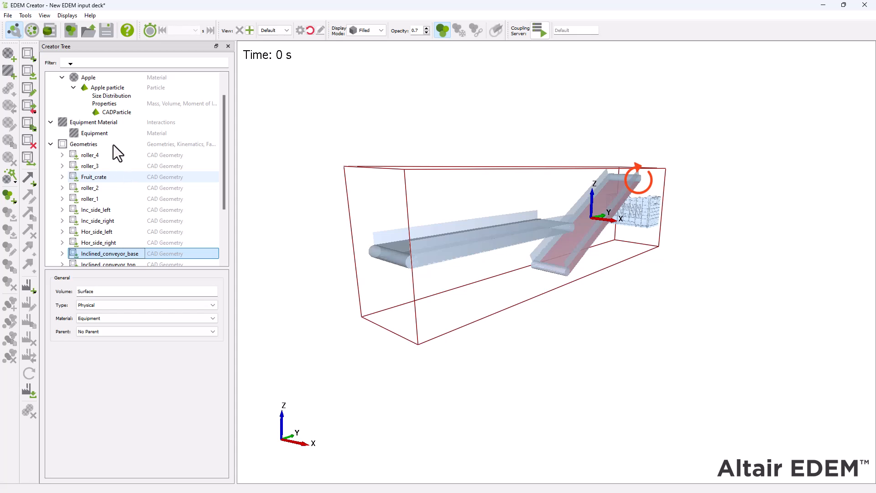
Step: Add a polygon geometry named Slat
{"action": "left_click", "coordinate": [113, 143]}
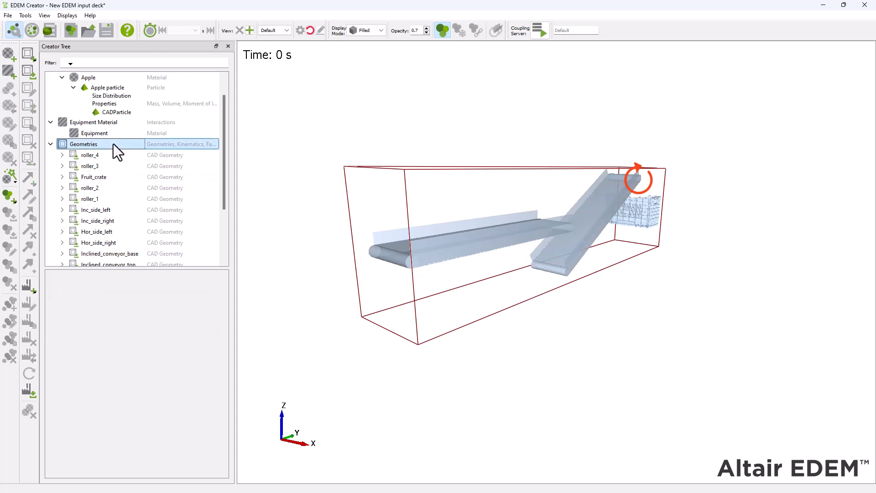
{"action": "right_click", "coordinate": [113, 144]}
{"action": "mouse_move", "coordinate": [133, 149]}
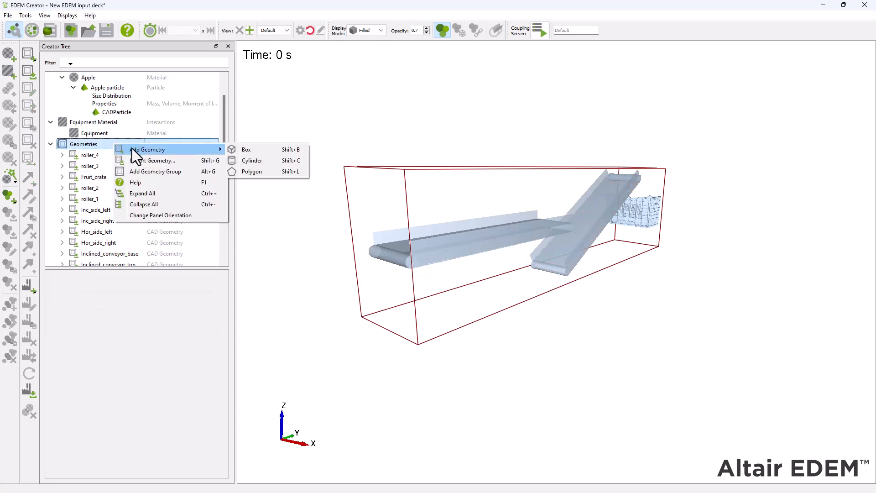
{"action": "left_click", "coordinate": [256, 172]}
{"action": "type", "text": "Slat"}
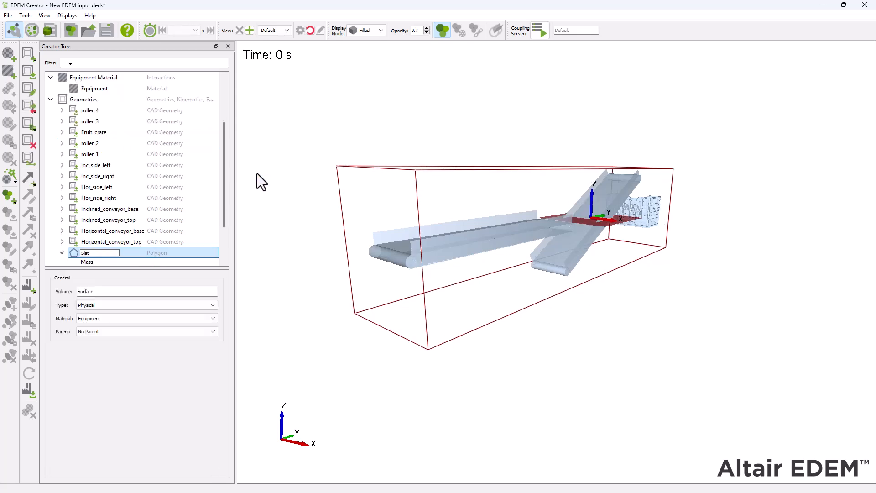
{"action": "key", "text": "Return"}
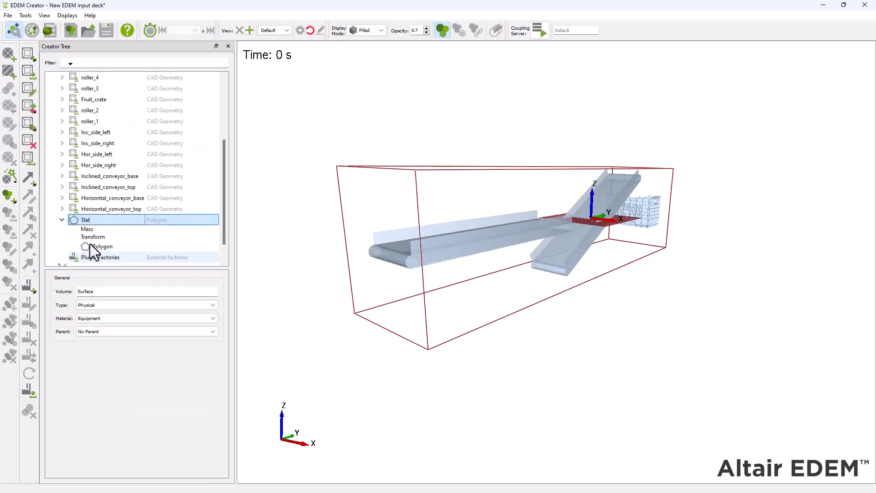
Step: Set the Slat rectangle's edge A to 500 mm and edge B to 100 mm
{"action": "left_click", "coordinate": [101, 246]}
{"action": "double_click", "coordinate": [139, 303]}
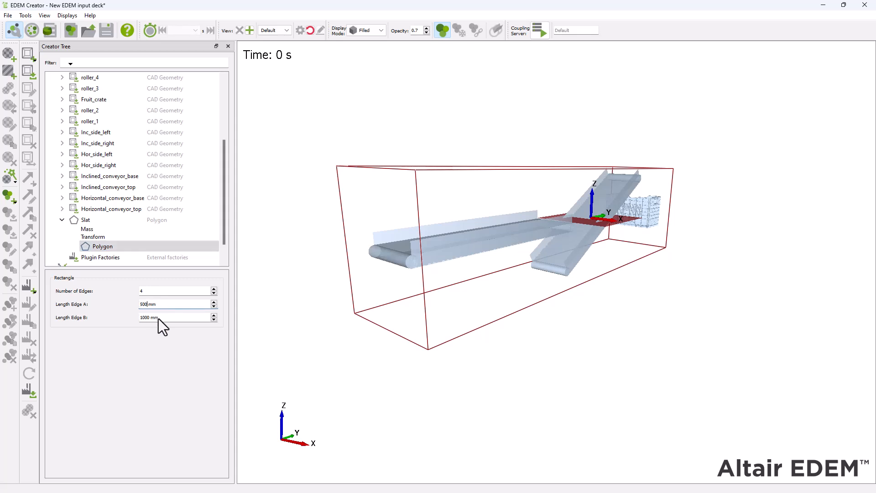
{"action": "key", "text": "Tab"}
{"action": "type", "text": "100"}
{"action": "key", "text": "Return"}
Step: Position the Slat at Y -916 mm and Z -413.4 mm, rotate it 120 degrees about X, and check its placement on the inclined conveyor
{"action": "left_click", "coordinate": [100, 235]}
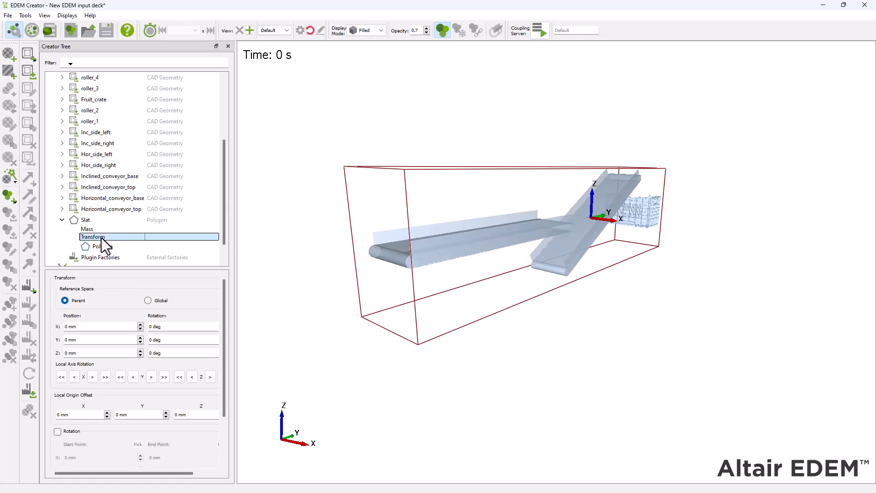
{"action": "left_click_drag", "start_coordinate": [69, 339], "coordinate": [56, 354]}
{"action": "type", "text": "-91"}
{"action": "type", "text": "-413.4"}
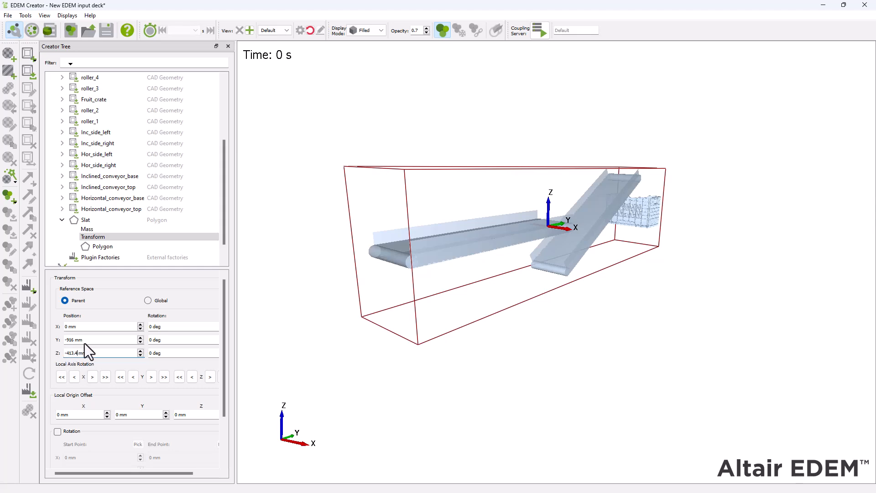
{"action": "left_click_drag", "start_coordinate": [154, 326], "coordinate": [147, 327]}
{"action": "key", "text": "Return"}
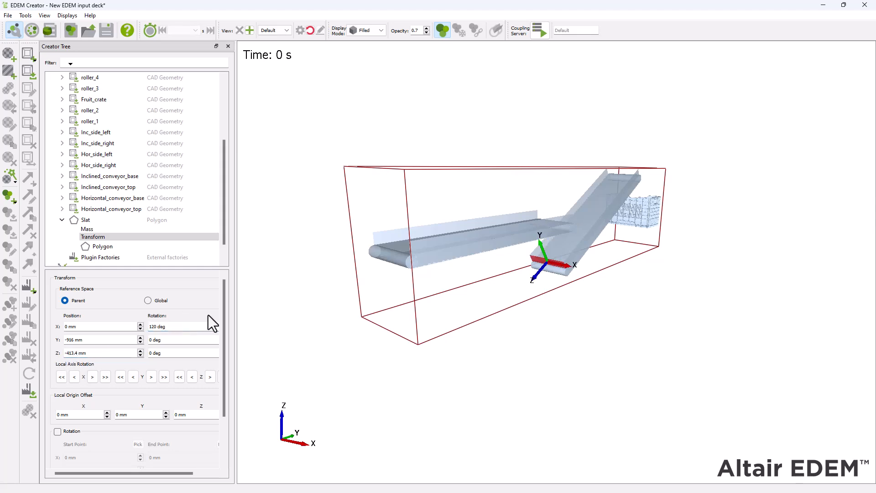
{"action": "left_click_drag", "start_coordinate": [603, 363], "coordinate": [652, 267]}
{"action": "scroll", "coordinate": [571, 337], "scroll_direction": "up", "scroll_amount": 5}
{"action": "scroll", "coordinate": [570, 337], "scroll_direction": "down", "scroll_amount": 4}
{"action": "scroll", "coordinate": [651, 276], "scroll_direction": "up", "scroll_amount": 3}
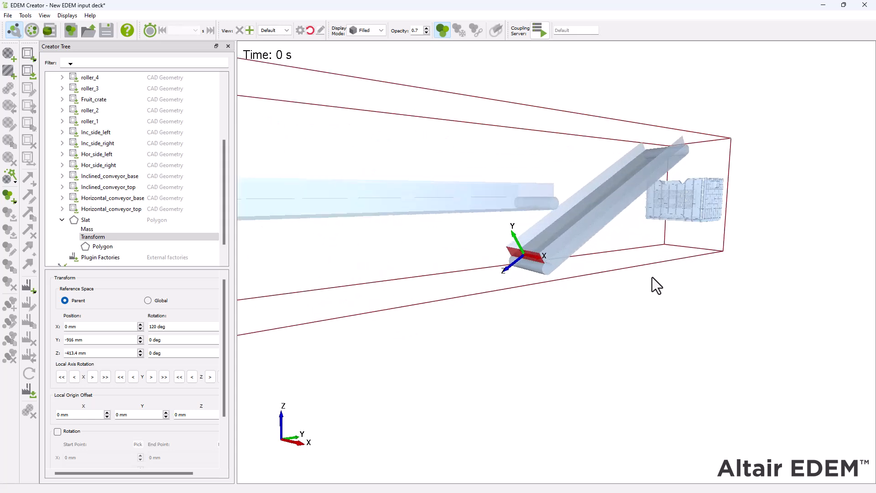
Step: Add a linear translation kinematic named Forward to the Slat geometry
{"action": "right_click", "coordinate": [108, 223]}
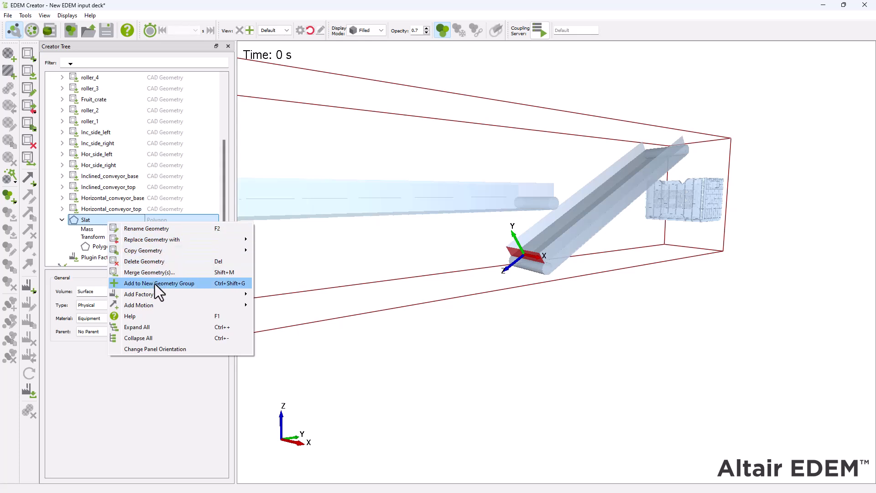
{"action": "mouse_move", "coordinate": [166, 303]}
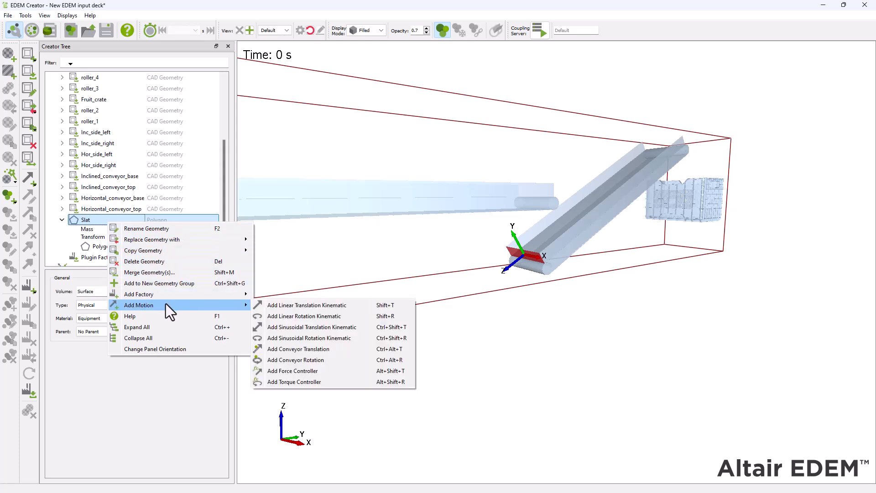
{"action": "left_click", "coordinate": [357, 305]}
{"action": "type", "text": "Forward"}
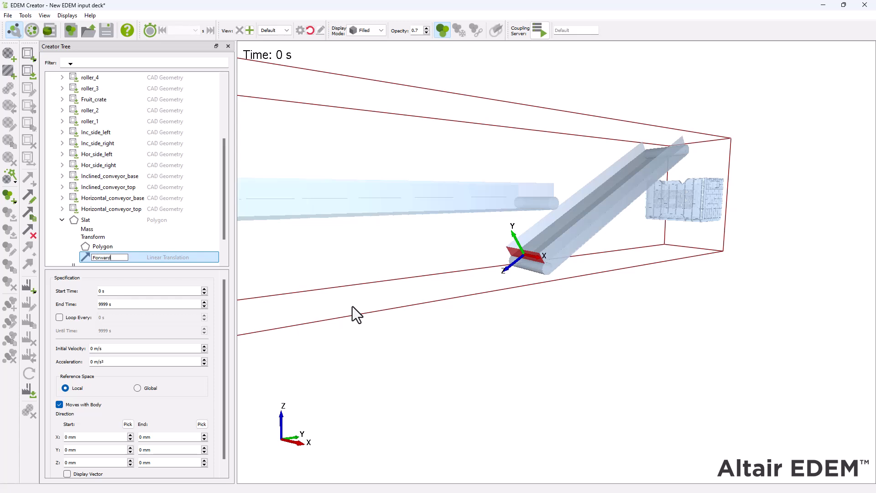
{"action": "left_click", "coordinate": [204, 243]}
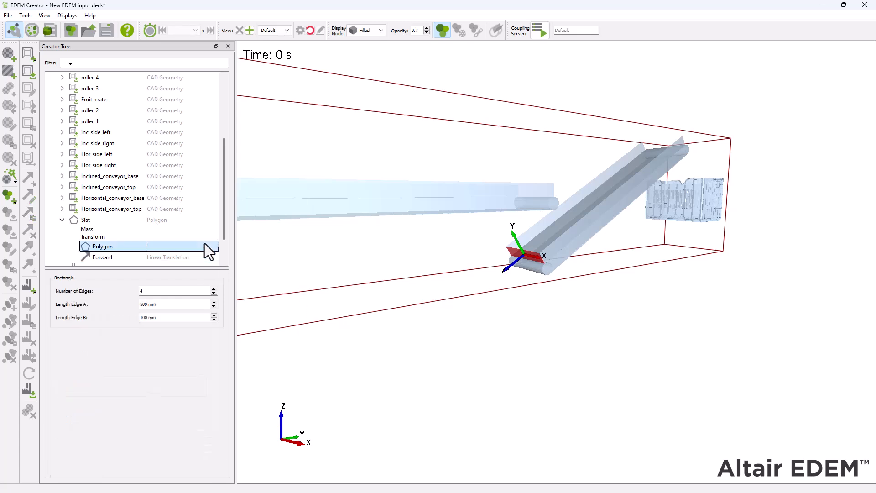
Step: Set the Forward motion's reference space to Global and stop it from moving with the body
{"action": "left_click", "coordinate": [134, 257]}
{"action": "scroll", "coordinate": [136, 263], "scroll_direction": "down", "scroll_amount": 1}
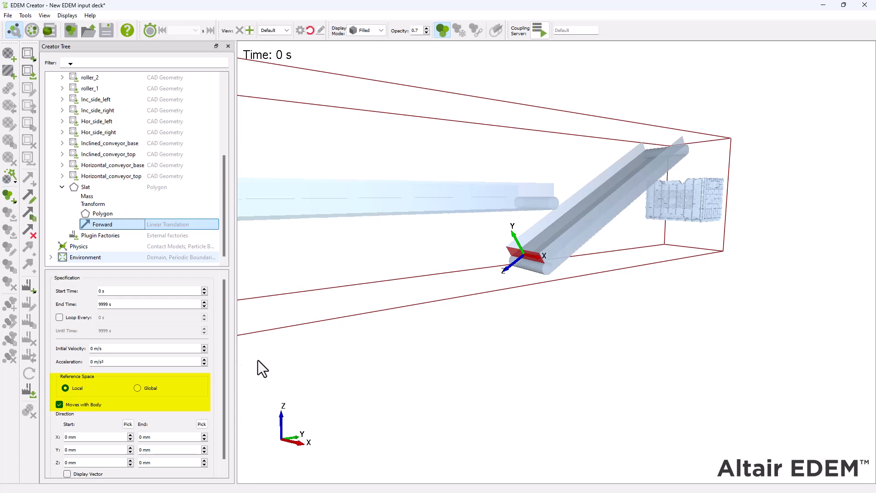
{"action": "left_click", "coordinate": [137, 389]}
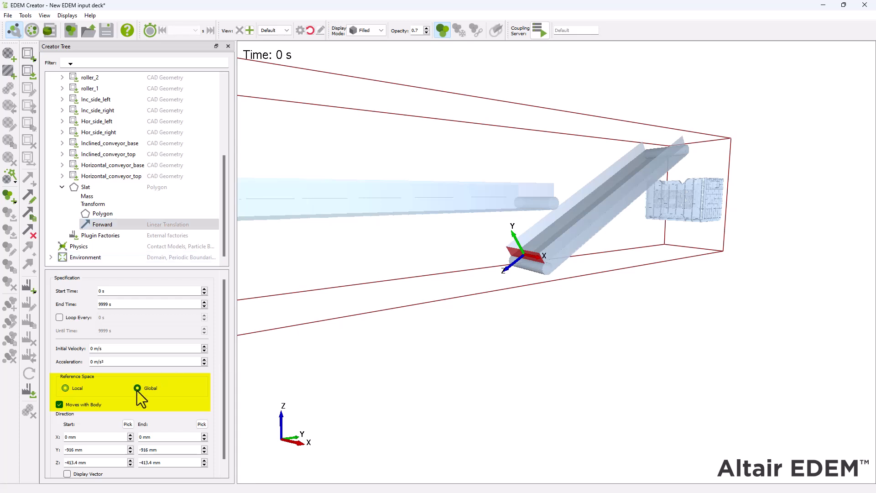
{"action": "left_click", "coordinate": [59, 404]}
Step: Set the Forward motion to end at 4 s, loop every 8.62 s, and have an initial velocity of 0.5 m/s
{"action": "left_click_drag", "start_coordinate": [124, 305], "coordinate": [89, 305]}
{"action": "type", "text": "4"}
{"action": "left_click", "coordinate": [92, 348]}
{"action": "double_click", "coordinate": [100, 317]}
{"action": "type", "text": "8.62"}
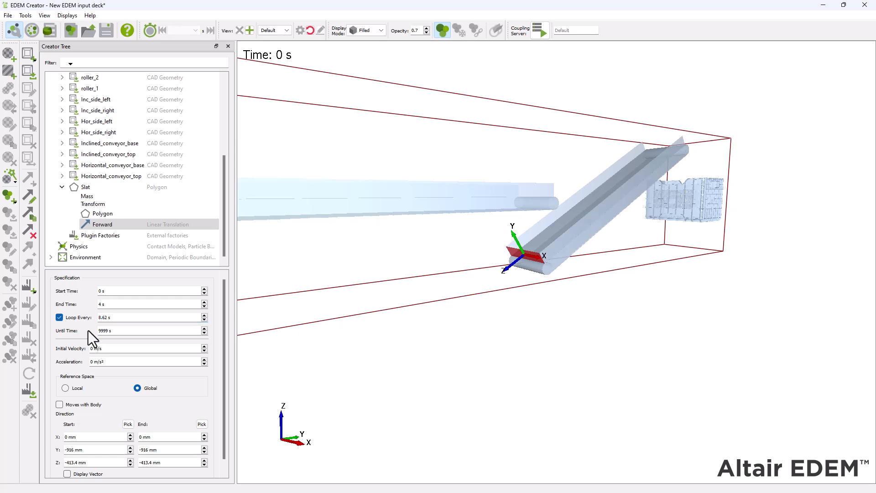
{"action": "double_click", "coordinate": [100, 348]}
{"action": "type", "text": "0.5"}
Step: Define the Forward direction from Y -866 mm, Z -500 mm to the origin, then display its vector and check it along the inclined conveyor
{"action": "left_click_drag", "start_coordinate": [75, 452], "coordinate": [49, 452]}
{"action": "type", "text": "-"}
{"action": "type", "text": "-"}
{"action": "type", "text": "500"}
{"action": "left_click_drag", "start_coordinate": [148, 449], "coordinate": [130, 468]}
{"action": "type", "text": "0"}
{"action": "left_click", "coordinate": [67, 474]}
{"action": "left_click_drag", "start_coordinate": [634, 199], "coordinate": [613, 270]}
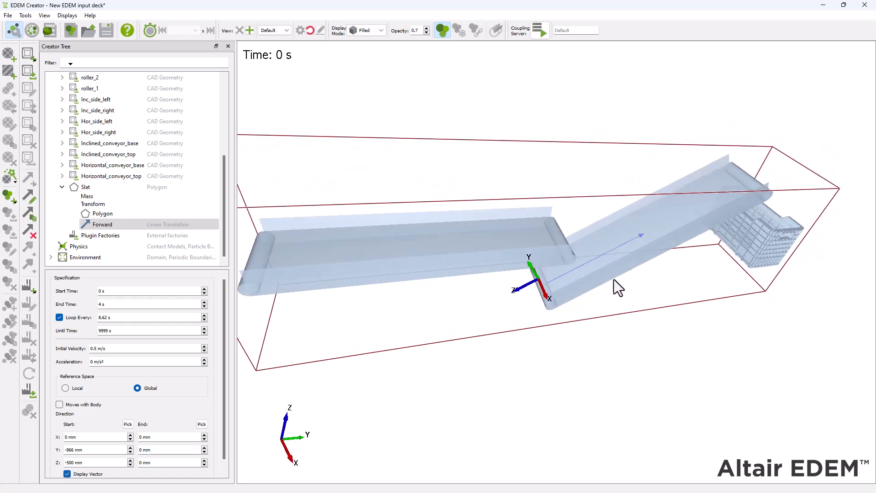
{"action": "scroll", "coordinate": [611, 278], "scroll_direction": "up", "scroll_amount": 3}
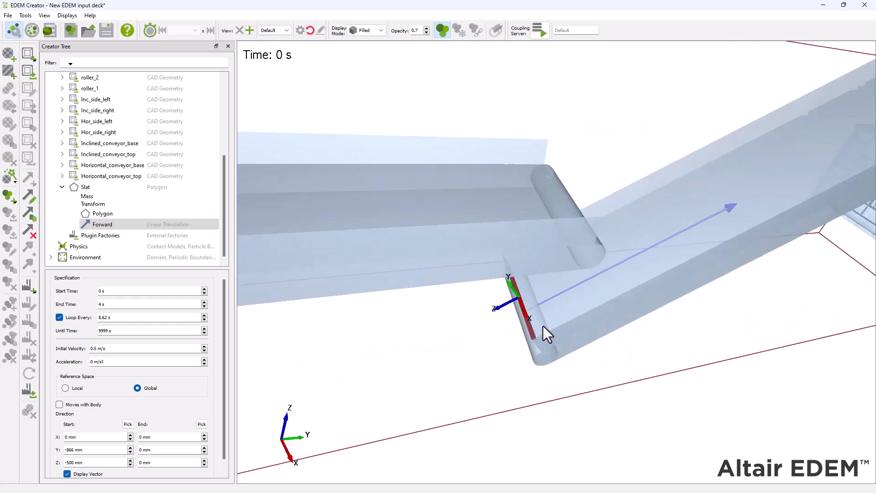
{"action": "scroll", "coordinate": [543, 327], "scroll_direction": "down", "scroll_amount": 3}
{"action": "left_click_drag", "start_coordinate": [543, 326], "coordinate": [617, 280]}
{"action": "scroll", "coordinate": [618, 280], "scroll_direction": "down", "scroll_amount": 2}
{"action": "left_click_drag", "start_coordinate": [534, 322], "coordinate": [540, 355]}
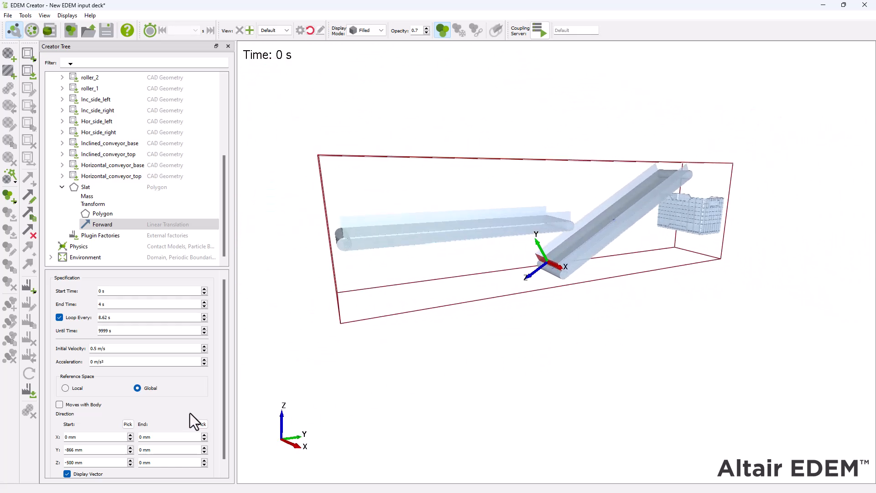
Step: Add a linear rotation kinematic named Around front to the Slat geometry
{"action": "right_click", "coordinate": [105, 186]}
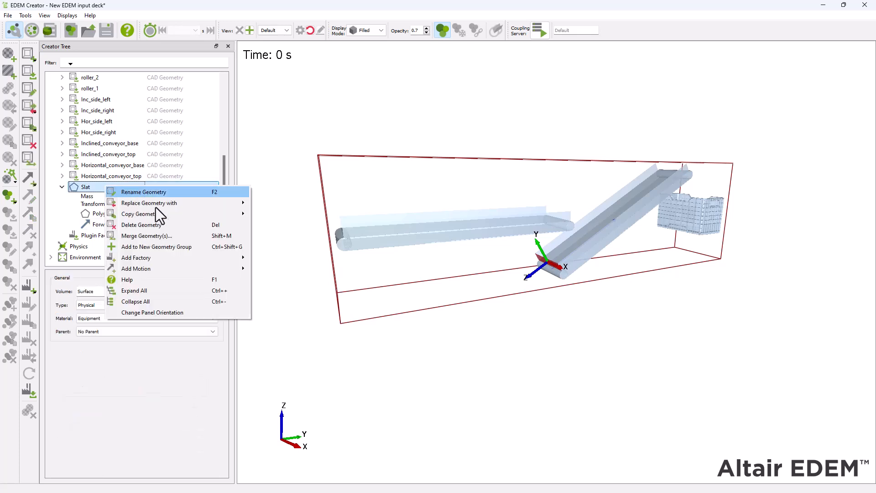
{"action": "mouse_move", "coordinate": [179, 272]}
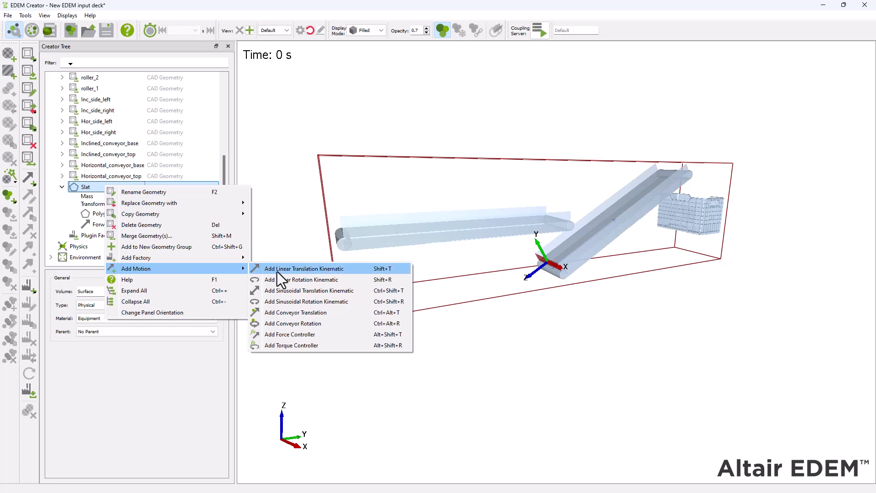
{"action": "left_click", "coordinate": [351, 279]}
{"action": "type", "text": "A"}
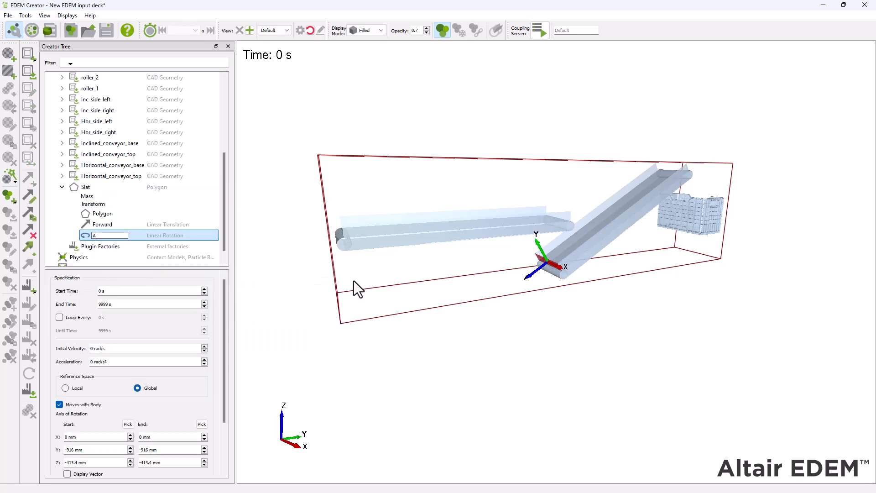
{"action": "type", "text": "round front"}
{"action": "key", "text": "Return"}
Step: Set the Around front motion to start at 4 s, end at 4.31 s and loop every 8.62 s
{"action": "left_click", "coordinate": [93, 291]}
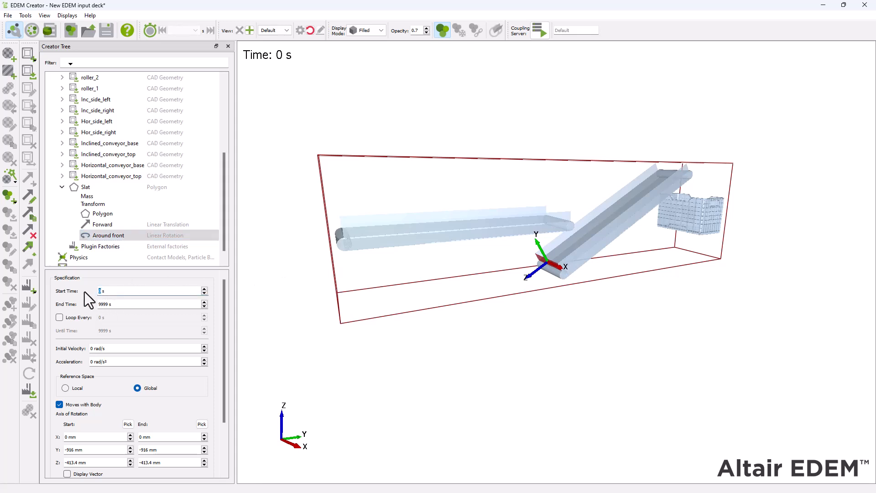
{"action": "left_click_drag", "start_coordinate": [110, 304], "coordinate": [62, 307]}
{"action": "type", "text": "4.31"}
{"action": "left_click", "coordinate": [58, 318]}
{"action": "double_click", "coordinate": [101, 317]}
{"action": "type", "text": "8.62"}
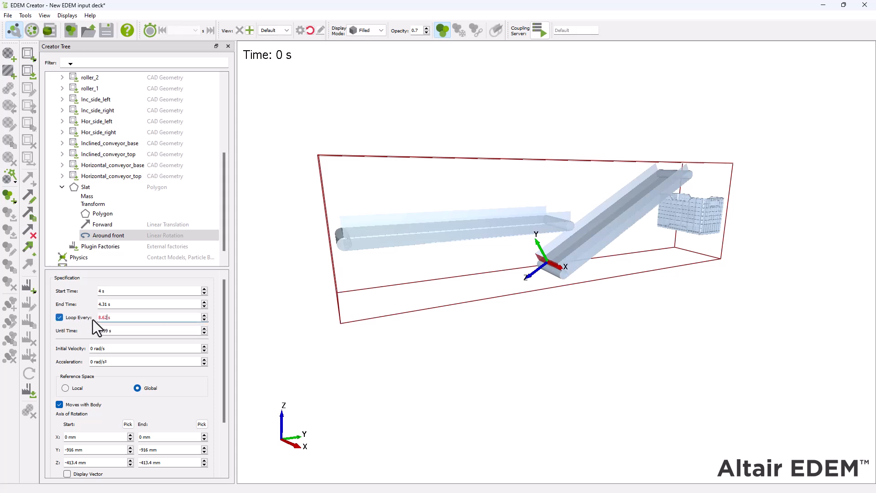
{"action": "key", "text": "Return"}
Step: Change the angular velocity units to deg/s and the angular acceleration units to deg/s²
{"action": "left_click", "coordinate": [32, 28]}
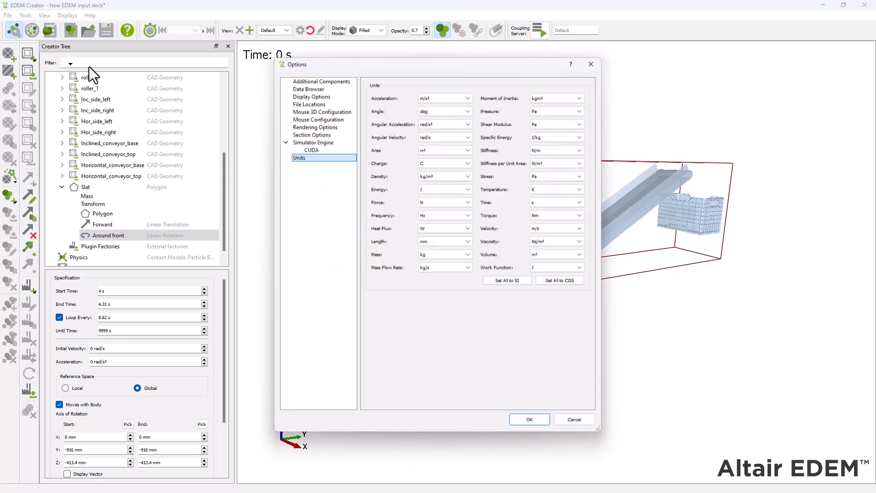
{"action": "left_click", "coordinate": [463, 138]}
{"action": "left_click", "coordinate": [444, 125]}
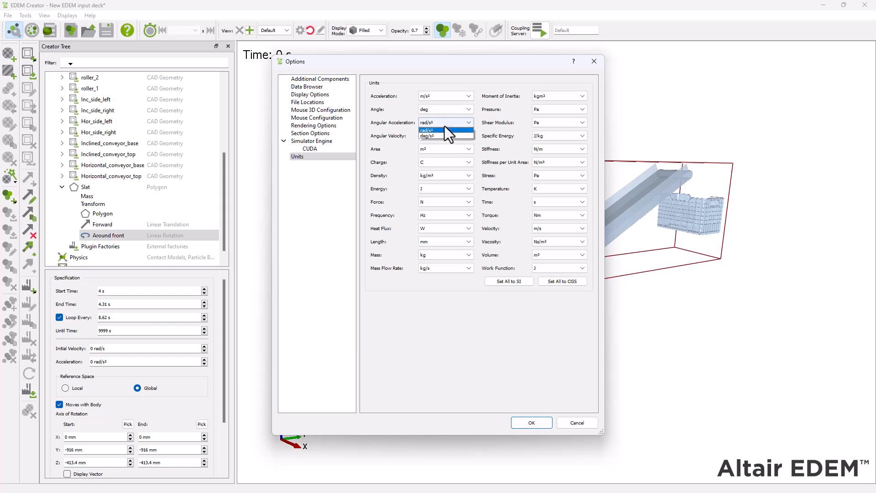
{"action": "left_click", "coordinate": [443, 135]}
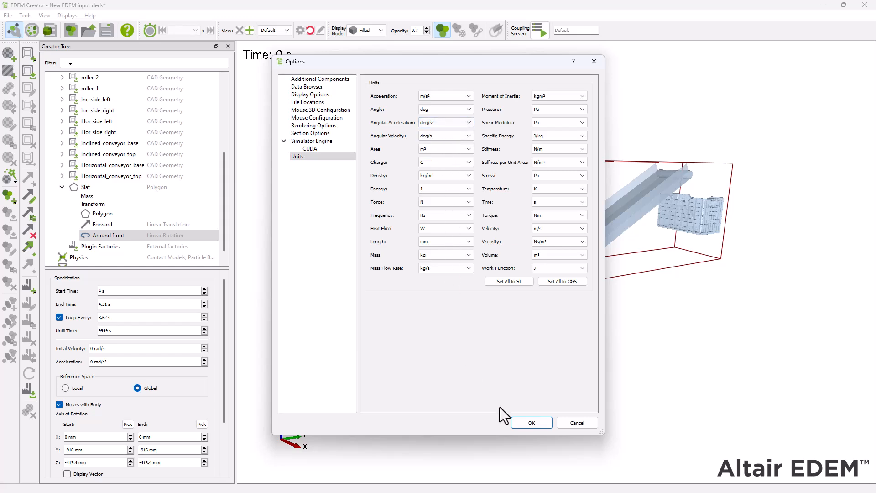
{"action": "left_click", "coordinate": [520, 422]}
Step: Set the Around front motion's initial velocity to 573.26 deg/s and stop it from moving with the body
{"action": "left_click", "coordinate": [111, 350]}
{"action": "type", "text": "573.26"}
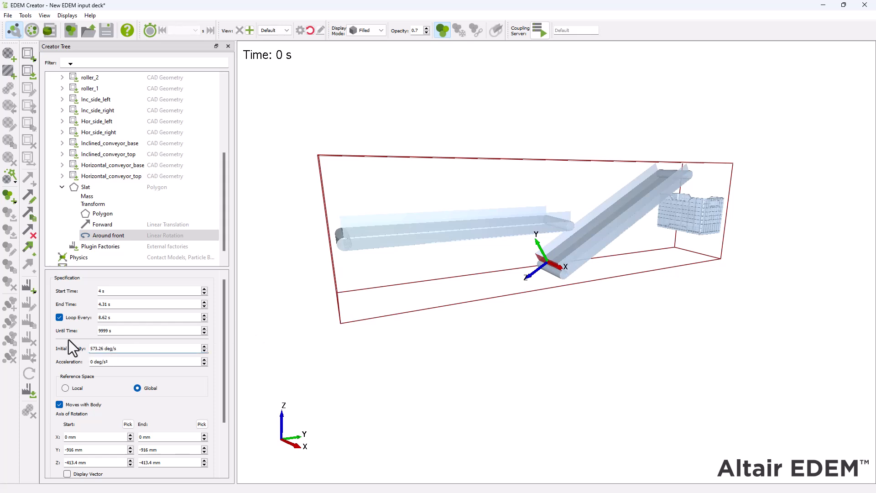
{"action": "scroll", "coordinate": [114, 384], "scroll_direction": "down", "scroll_amount": 1}
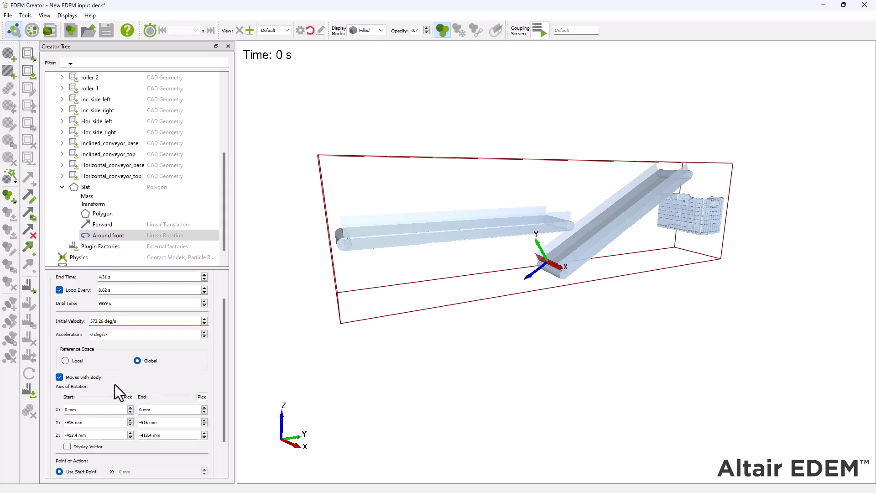
Step: Define the Around front rotation axis from X 250 mm, Y 866 mm, Z 500 mm to X -250 mm, Y 866 mm, Z 500 mm
{"action": "left_click_drag", "start_coordinate": [72, 412], "coordinate": [48, 414]}
{"action": "type", "text": "250"}
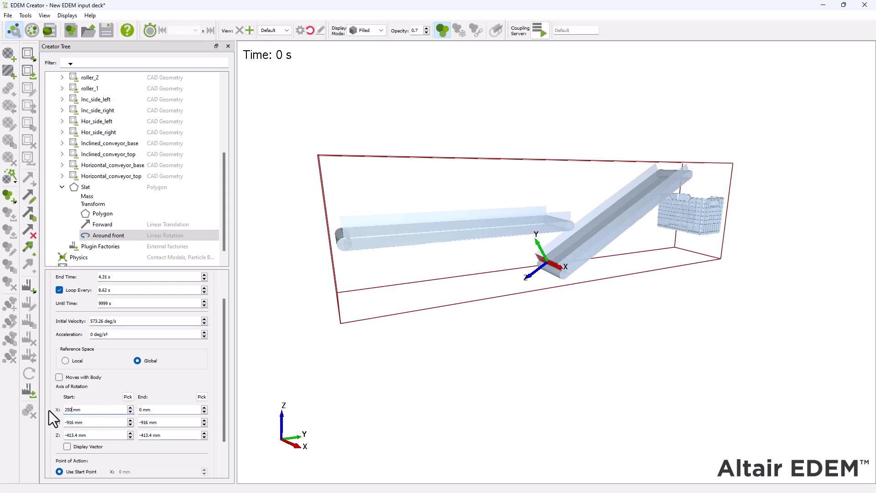
{"action": "left_click_drag", "start_coordinate": [69, 424], "coordinate": [49, 421]}
{"action": "type", "text": "866"}
{"action": "type", "text": "500"}
{"action": "type", "text": "-250"}
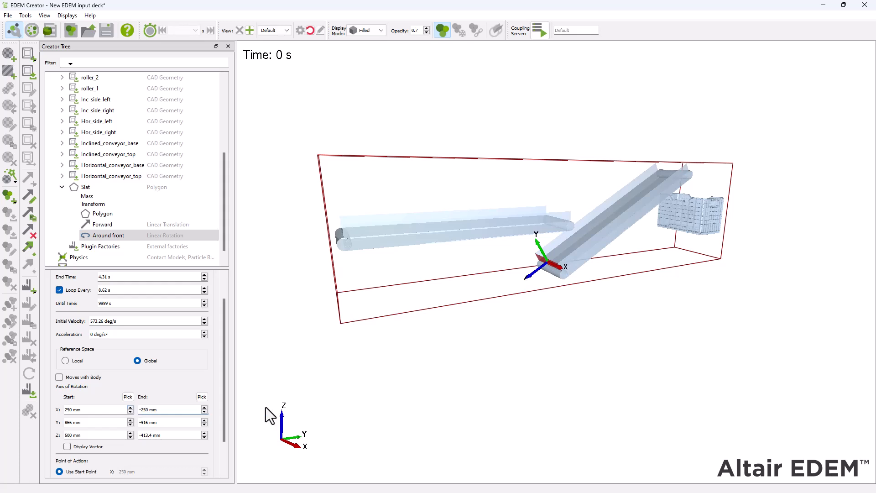
{"action": "type", "text": "-86"}
{"action": "left_click", "coordinate": [154, 431]}
{"action": "type", "text": "500"}
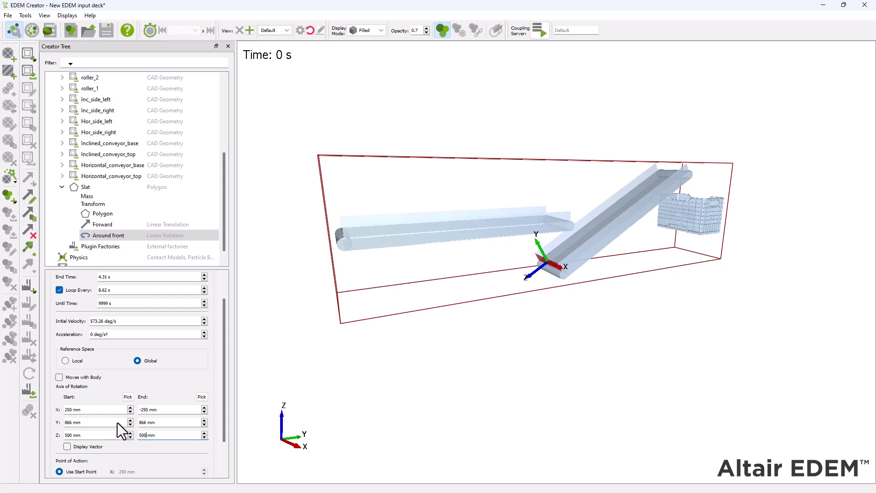
Step: Display the Around front vector and check its axis and rotation direction at the inclined conveyor's upper end
{"action": "left_click_drag", "start_coordinate": [382, 420], "coordinate": [401, 414]}
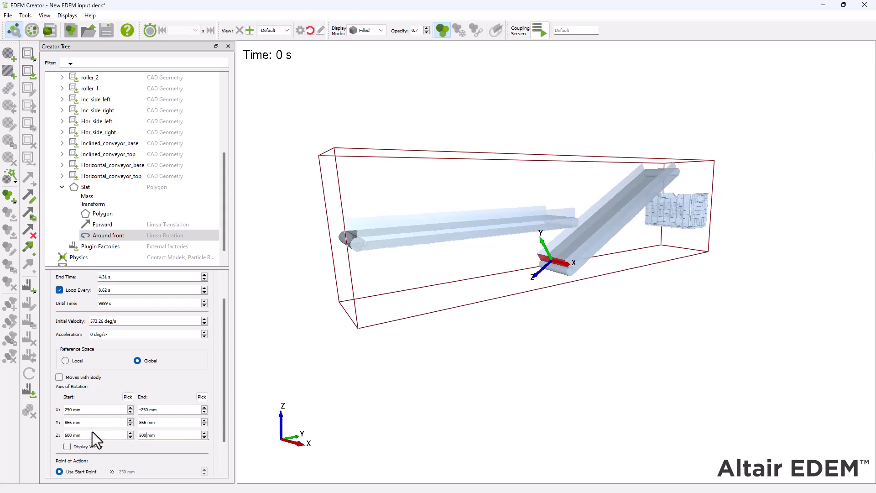
{"action": "left_click", "coordinate": [69, 446]}
{"action": "left_click_drag", "start_coordinate": [635, 250], "coordinate": [434, 333]}
{"action": "scroll", "coordinate": [407, 343], "scroll_direction": "up", "scroll_amount": 5}
{"action": "scroll", "coordinate": [443, 335], "scroll_direction": "down", "scroll_amount": 1}
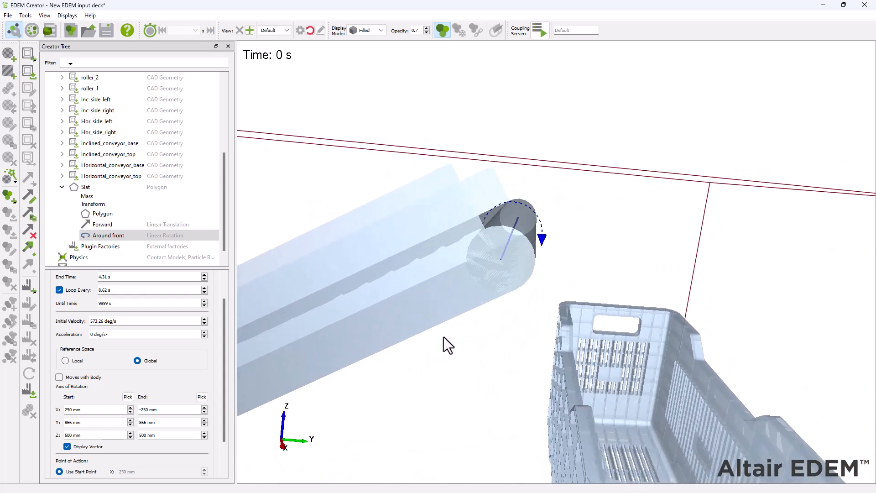
{"action": "scroll", "coordinate": [444, 336], "scroll_direction": "down", "scroll_amount": 5}
{"action": "scroll", "coordinate": [448, 334], "scroll_direction": "down", "scroll_amount": 3}
{"action": "left_click_drag", "start_coordinate": [573, 381], "coordinate": [424, 402]}
{"action": "scroll", "coordinate": [425, 402], "scroll_direction": "down", "scroll_amount": 3}
{"action": "right_click_drag", "start_coordinate": [424, 401], "coordinate": [544, 330]}
Step: Copy the Forward motion to the Slat geometry with a time delay of 4.31 s
{"action": "right_click", "coordinate": [119, 224]}
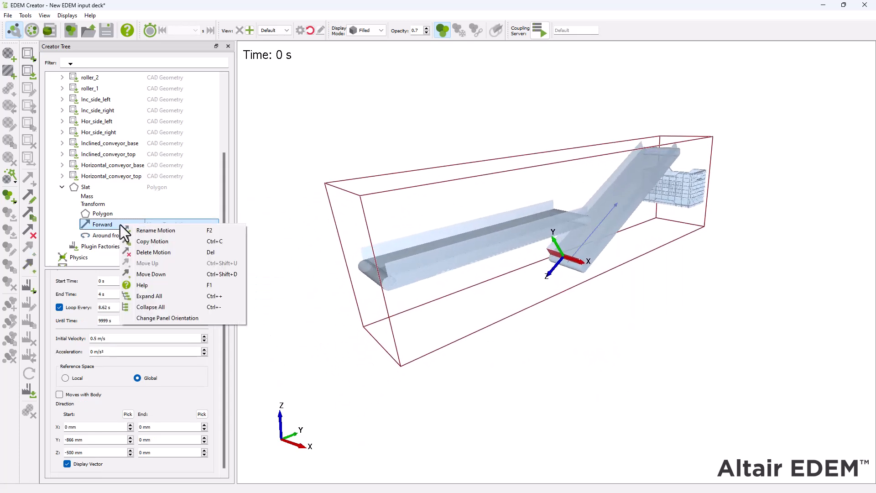
{"action": "left_click", "coordinate": [179, 242]}
{"action": "left_click", "coordinate": [419, 238]}
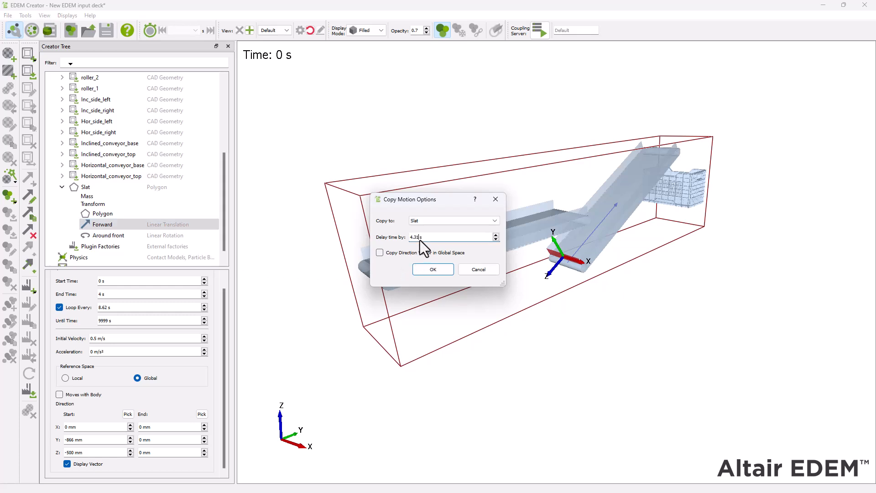
{"action": "left_click", "coordinate": [433, 269]}
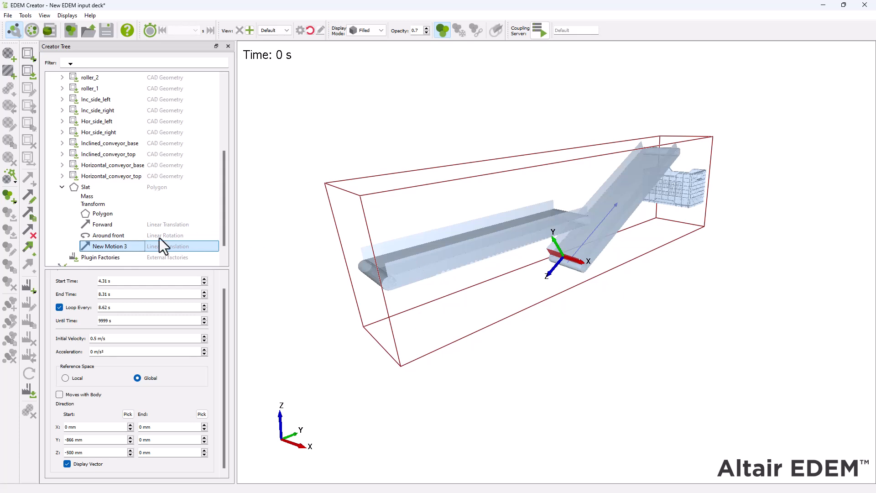
Step: Rename the copied linear translation as Backward and edit its initial velocity
{"action": "right_click", "coordinate": [134, 247]}
{"action": "left_click", "coordinate": [149, 253]}
{"action": "type", "text": "Backward"}
{"action": "key", "text": "Return"}
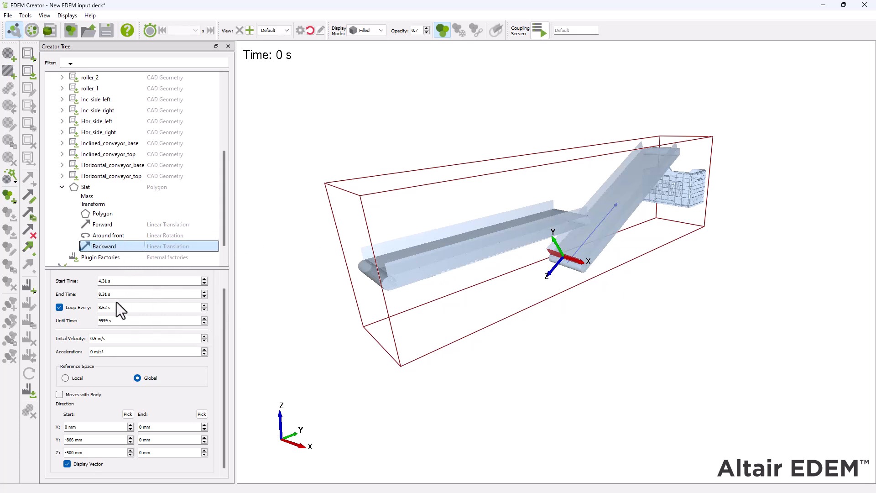
{"action": "double_click", "coordinate": [93, 338]}
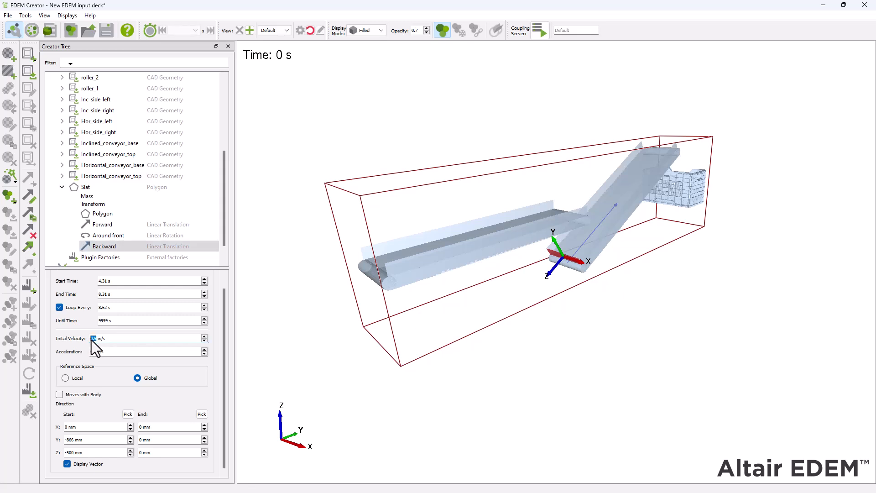
{"action": "left_click", "coordinate": [108, 362]}
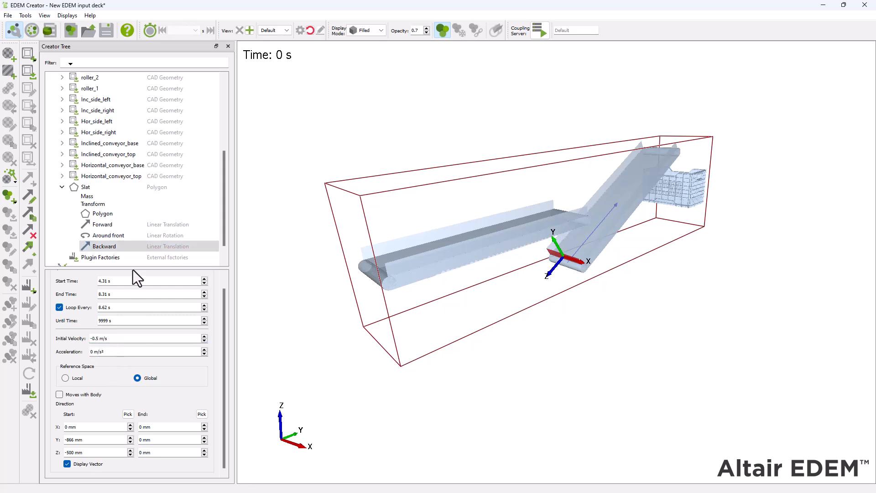
Step: Add a linear rotation kinematic named Around back to the Slat geometry and stop it from moving with the body
{"action": "right_click", "coordinate": [102, 187]}
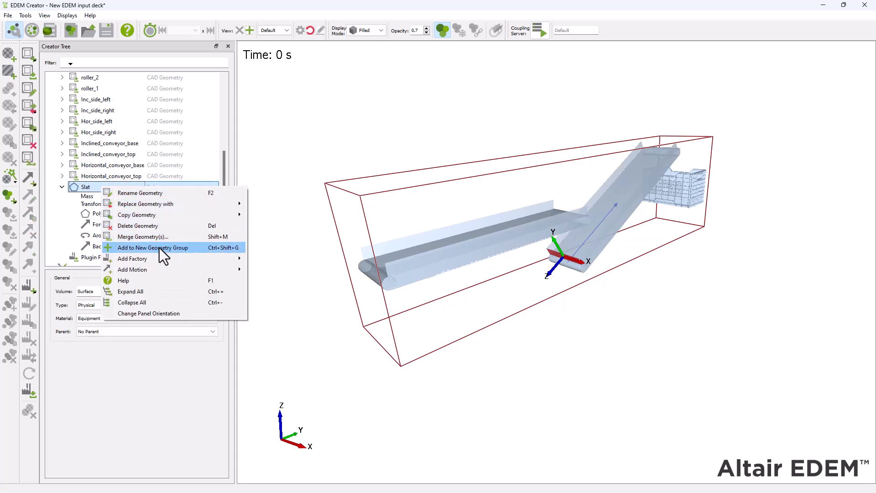
{"action": "mouse_move", "coordinate": [212, 277]}
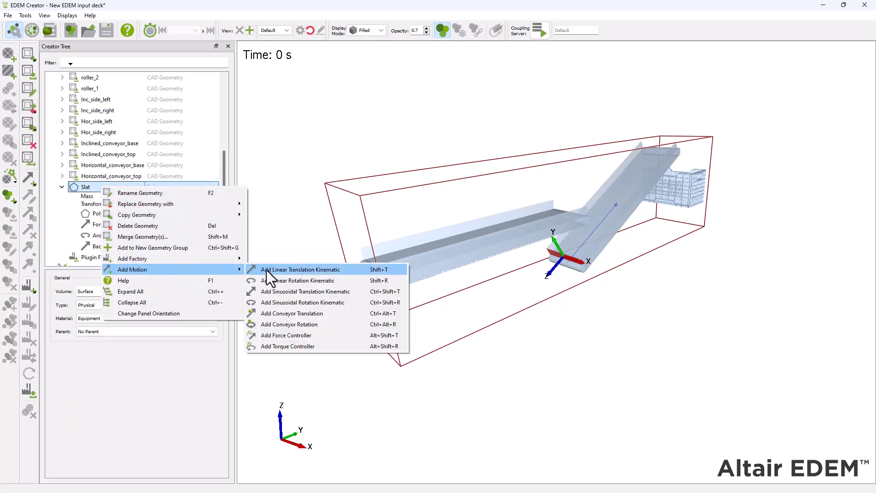
{"action": "left_click", "coordinate": [317, 280]}
{"action": "type", "text": "Around back"}
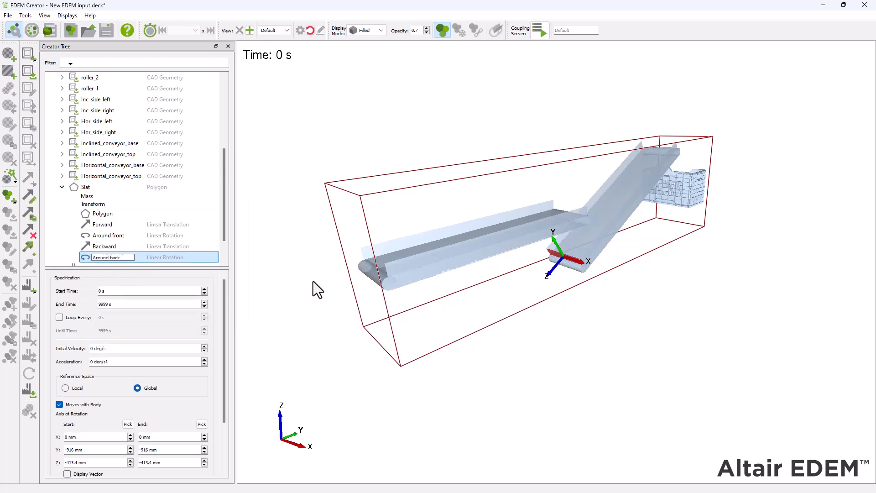
{"action": "key", "text": "Return"}
{"action": "scroll", "coordinate": [141, 249], "scroll_direction": "down", "scroll_amount": 1}
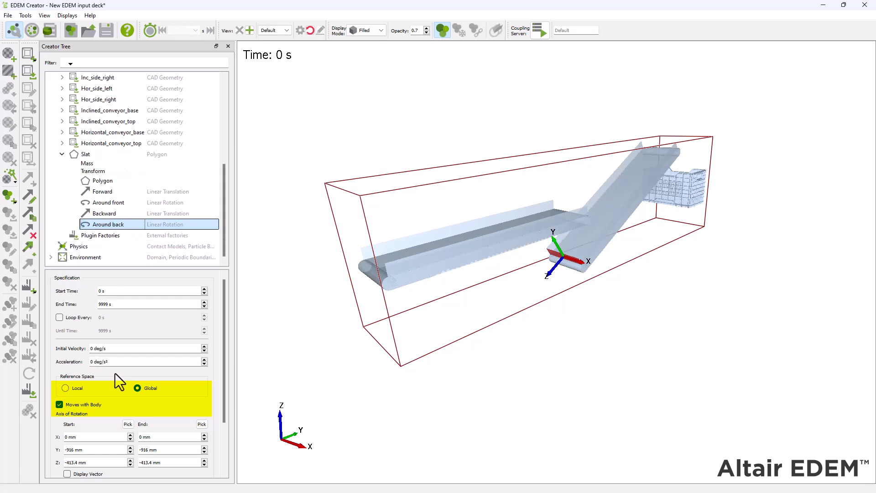
{"action": "left_click", "coordinate": [59, 404]}
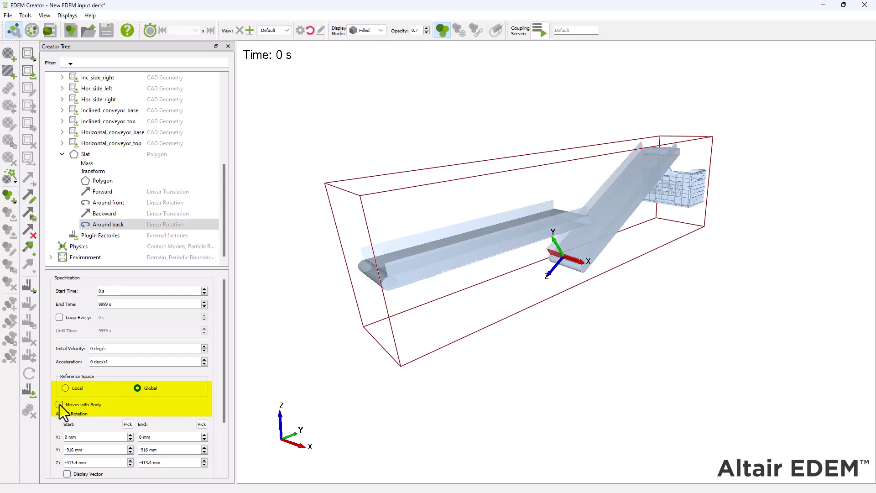
Step: Set the Around back motion to start at 8.31 s, end at 8.62 s, loop every 8.62 s, and have an initial velocity of 573.26 deg/s
{"action": "left_click_drag", "start_coordinate": [101, 291], "coordinate": [88, 292]}
{"action": "type", "text": "8.31"}
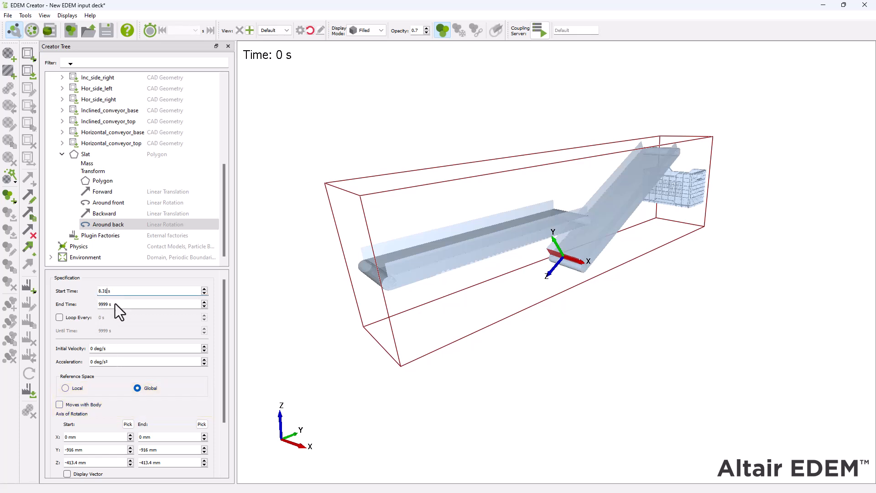
{"action": "type", "text": "8.62"}
{"action": "left_click", "coordinate": [67, 316]}
{"action": "type", "text": "8."}
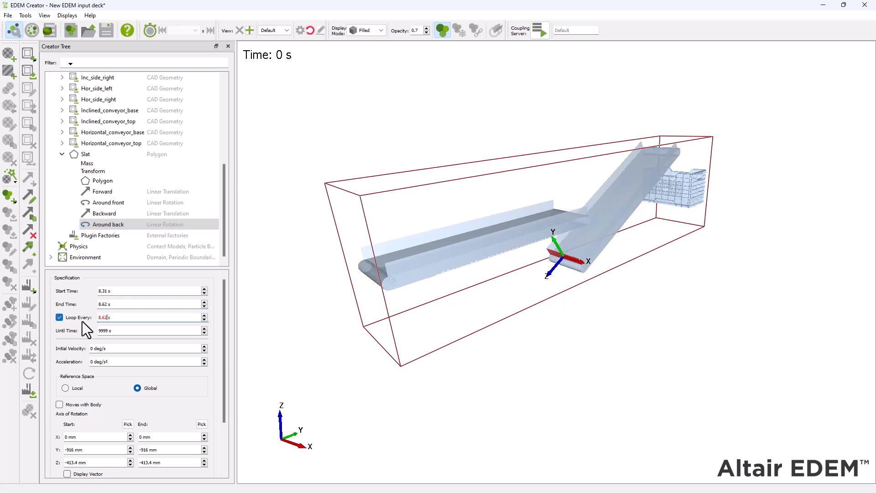
{"action": "double_click", "coordinate": [94, 348]}
{"action": "type", "text": "573.26"}
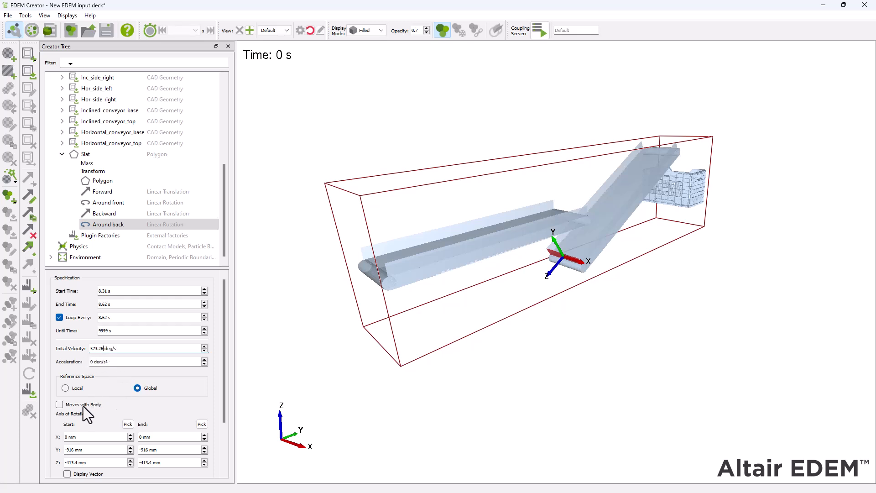
Step: Set the Around back axis start to X 250 mm, Z -500 mm and its end to X -250 mm, Y -866 mm, Z -500 mm
{"action": "scroll", "coordinate": [143, 408], "scroll_direction": "down", "scroll_amount": 2}
{"action": "left_click_drag", "start_coordinate": [68, 383], "coordinate": [57, 384]}
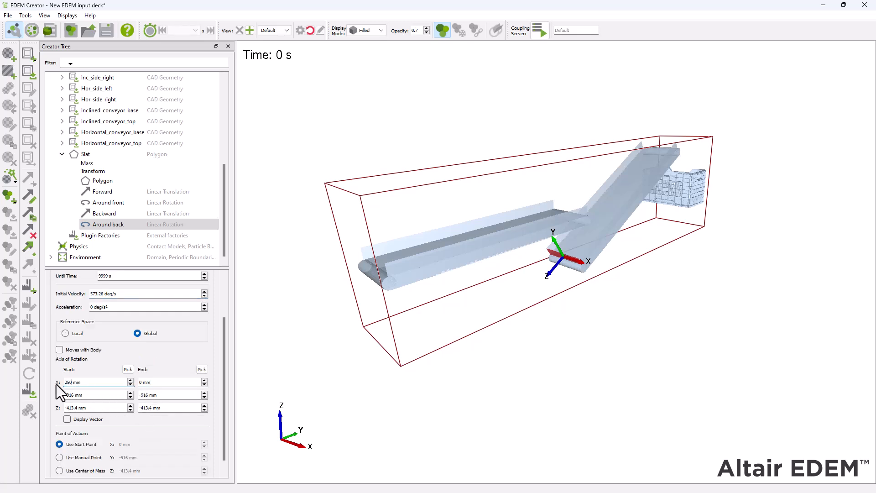
{"action": "type", "text": "250"}
{"action": "left_click", "coordinate": [72, 395]}
{"action": "type", "text": "-866"}
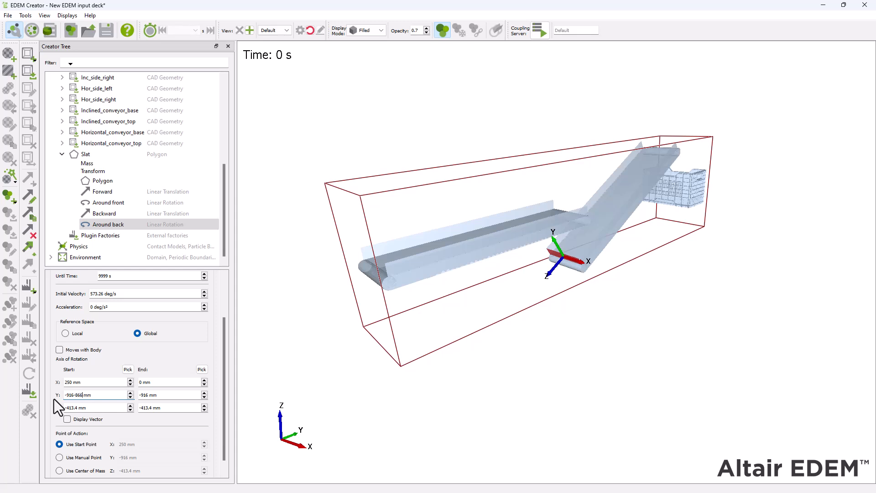
{"action": "left_click_drag", "start_coordinate": [78, 410], "coordinate": [42, 411]}
{"action": "type", "text": "-500"}
{"action": "key", "text": "Tab"}
{"action": "type", "text": "-250"}
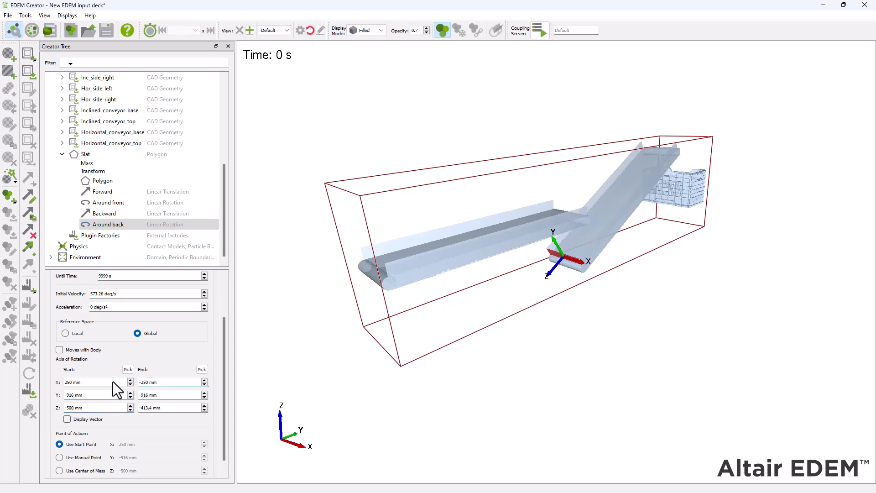
{"action": "key", "text": "Tab"}
{"action": "type", "text": "-86"}
{"action": "type", "text": "-500"}
Step: Display the Around back vector and check its axis against the roller at the inclined conveyor's lower end
{"action": "left_click", "coordinate": [69, 420]}
{"action": "left_click_drag", "start_coordinate": [650, 350], "coordinate": [575, 335]}
{"action": "scroll", "coordinate": [535, 322], "scroll_direction": "up", "scroll_amount": 3}
{"action": "scroll", "coordinate": [548, 322], "scroll_direction": "up", "scroll_amount": 5}
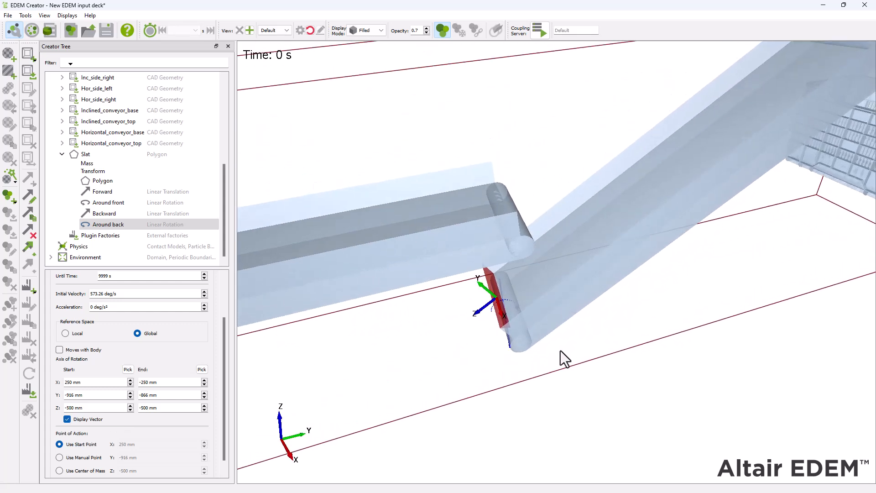
{"action": "scroll", "coordinate": [523, 349], "scroll_direction": "up", "scroll_amount": 2}
{"action": "left_click_drag", "start_coordinate": [521, 351], "coordinate": [538, 322]}
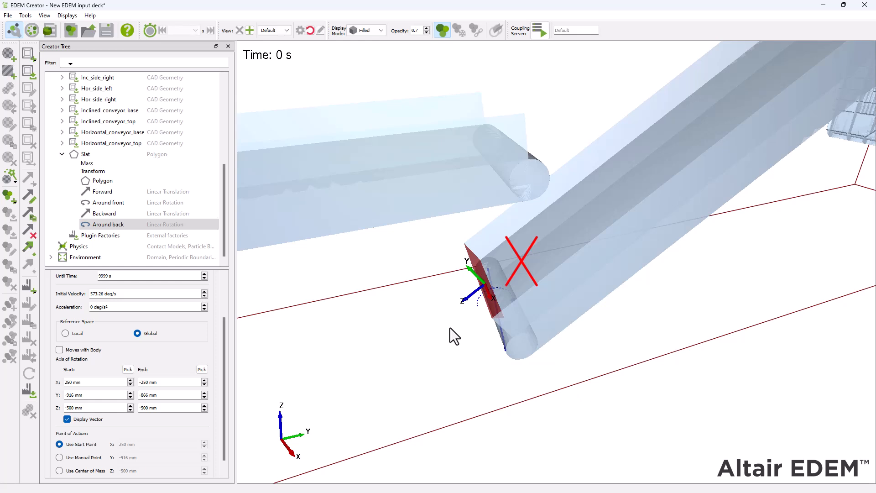
{"action": "left_click_drag", "start_coordinate": [450, 327], "coordinate": [452, 312]}
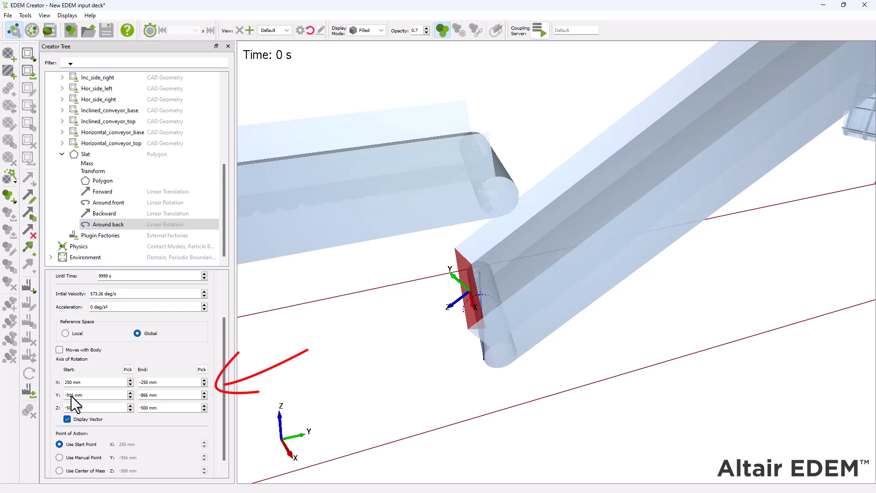
Step: Correct the Around back axis start Y to -866 mm and check its alignment with the lower roller
{"action": "left_click_drag", "start_coordinate": [73, 396], "coordinate": [59, 395]}
{"action": "type", "text": "-866"}
{"action": "left_click", "coordinate": [146, 437]}
{"action": "scroll", "coordinate": [513, 371], "scroll_direction": "up", "scroll_amount": 5}
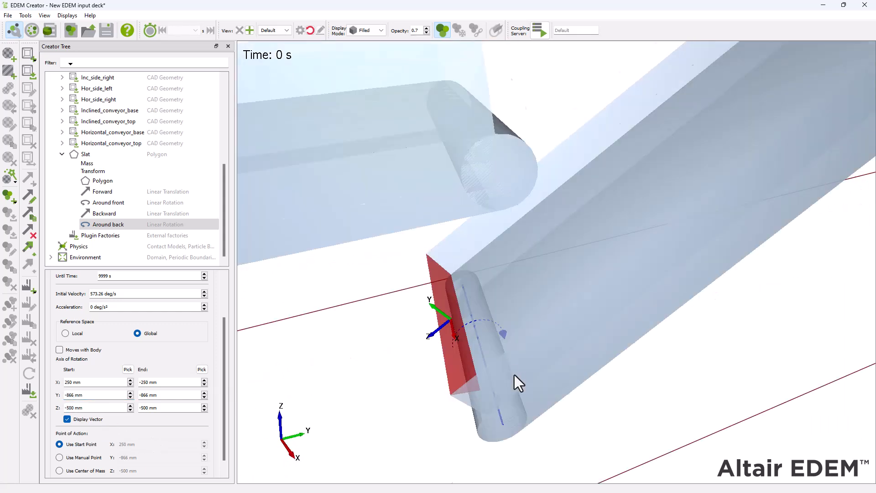
Step: Create 11 copies of the Slat geometry with its motions, using an accumulated time delay between copies
{"action": "left_click_drag", "start_coordinate": [513, 370], "coordinate": [525, 360]}
{"action": "scroll", "coordinate": [547, 316], "scroll_direction": "down", "scroll_amount": 3}
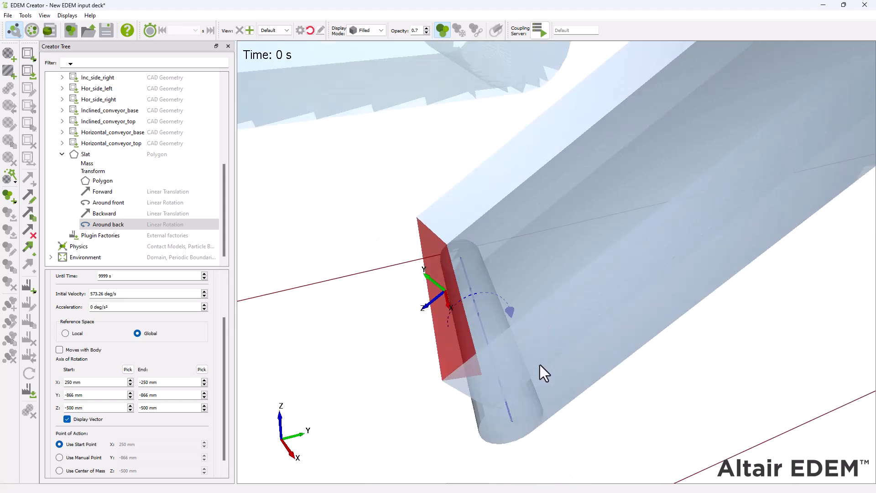
{"action": "scroll", "coordinate": [540, 354], "scroll_direction": "down", "scroll_amount": 10}
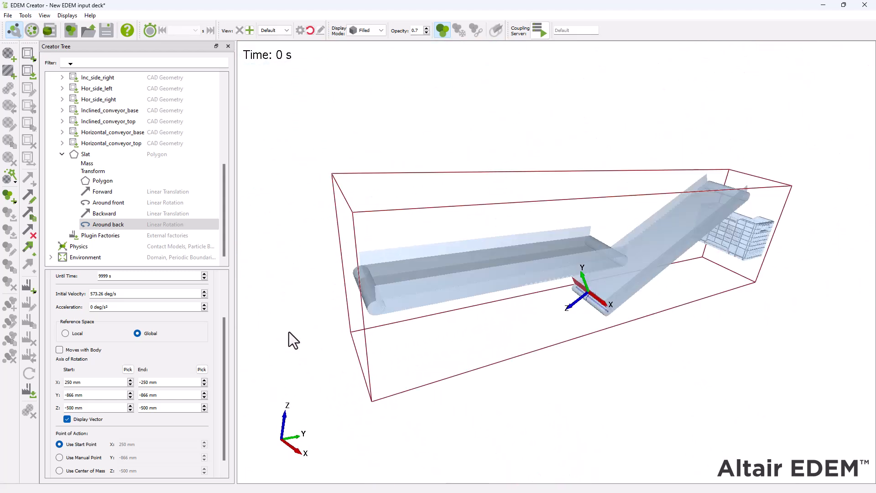
{"action": "right_click", "coordinate": [117, 154]}
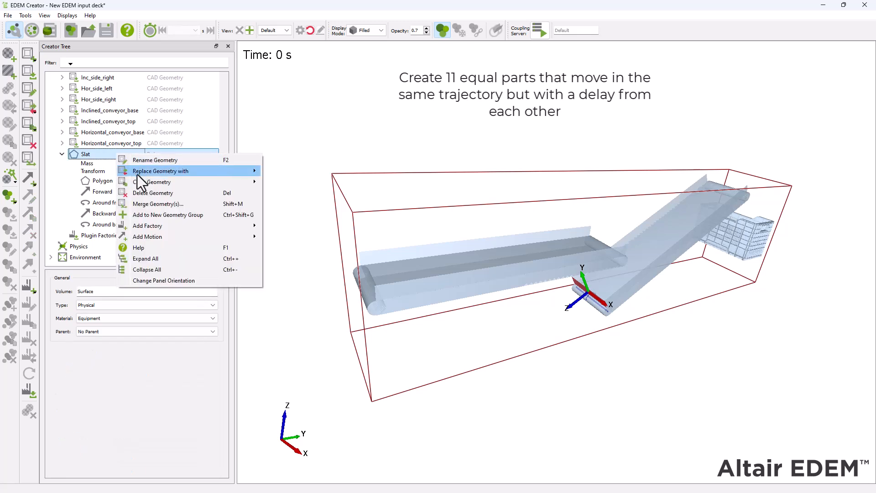
{"action": "mouse_move", "coordinate": [165, 183]}
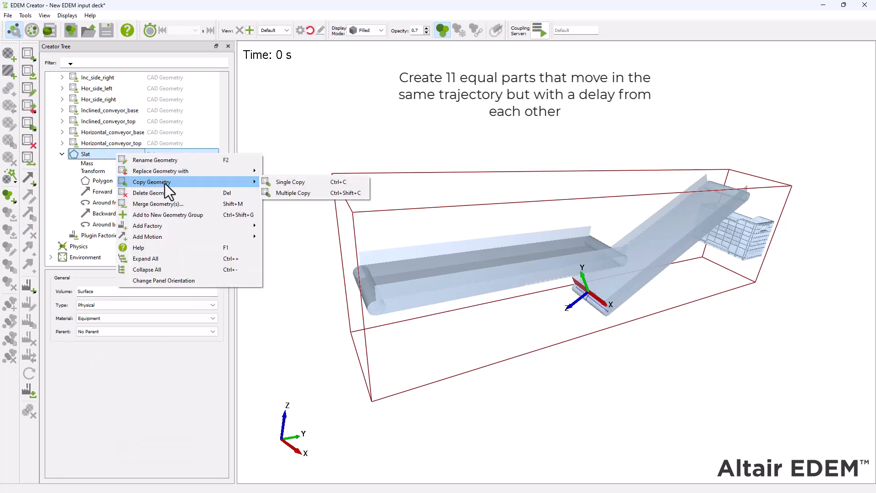
{"action": "left_click", "coordinate": [298, 193]}
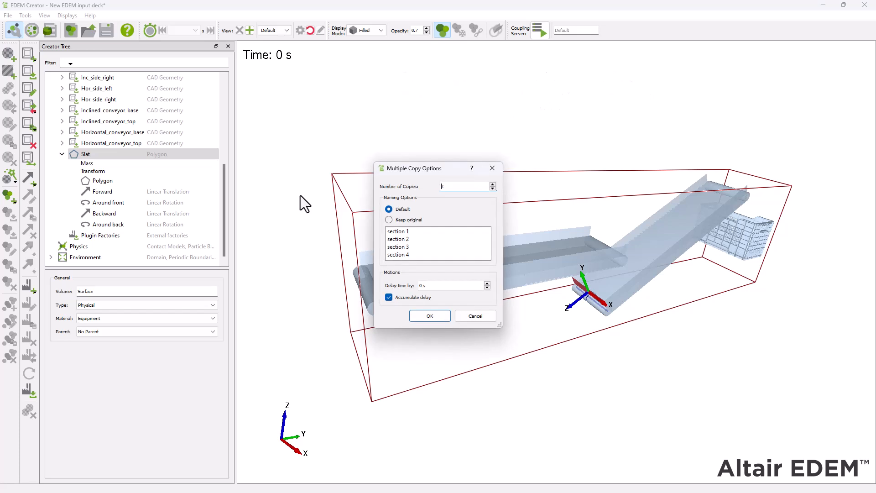
{"action": "left_click_drag", "start_coordinate": [448, 184], "coordinate": [428, 190]}
{"action": "left_click", "coordinate": [434, 319]}
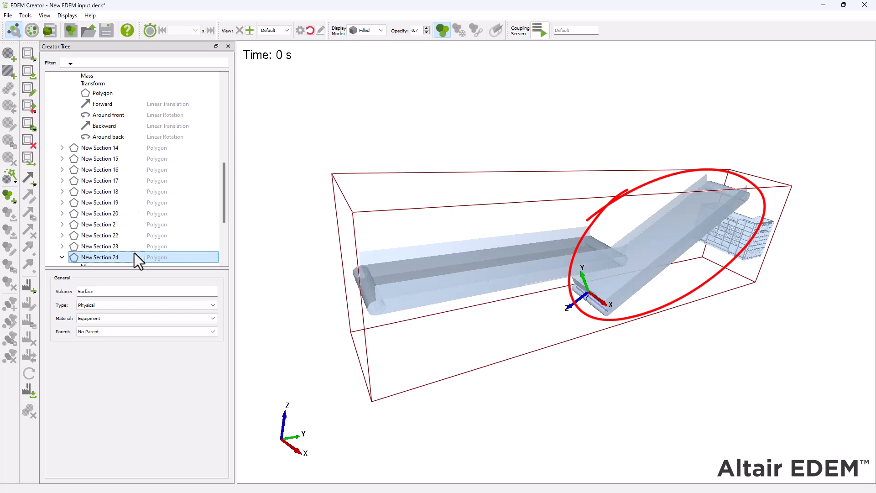
Step: Add a Conveyor Translation to Horizontal_conveyor_top with an initial velocity of 0.5 m/s and Moves with Body turned off
{"action": "scroll", "coordinate": [149, 190], "scroll_direction": "up", "scroll_amount": 4}
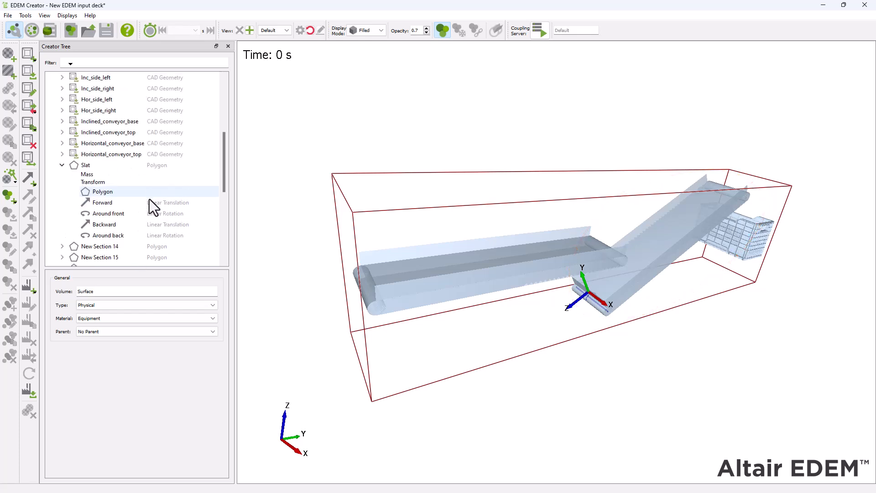
{"action": "scroll", "coordinate": [144, 218], "scroll_direction": "up", "scroll_amount": 2}
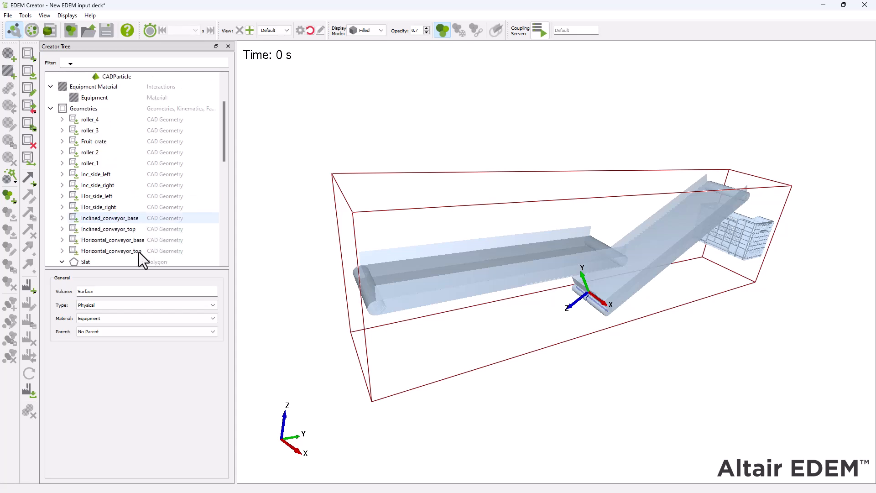
{"action": "left_click", "coordinate": [139, 250]}
{"action": "right_click", "coordinate": [142, 253]}
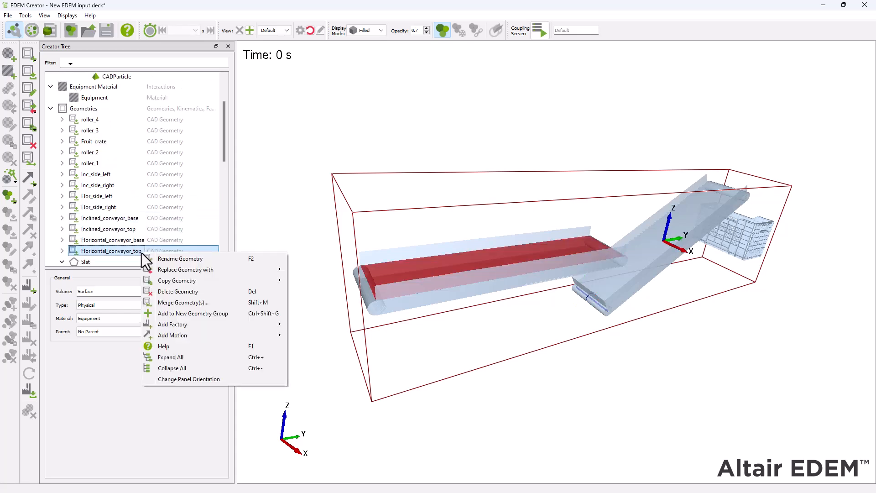
{"action": "mouse_move", "coordinate": [235, 333]}
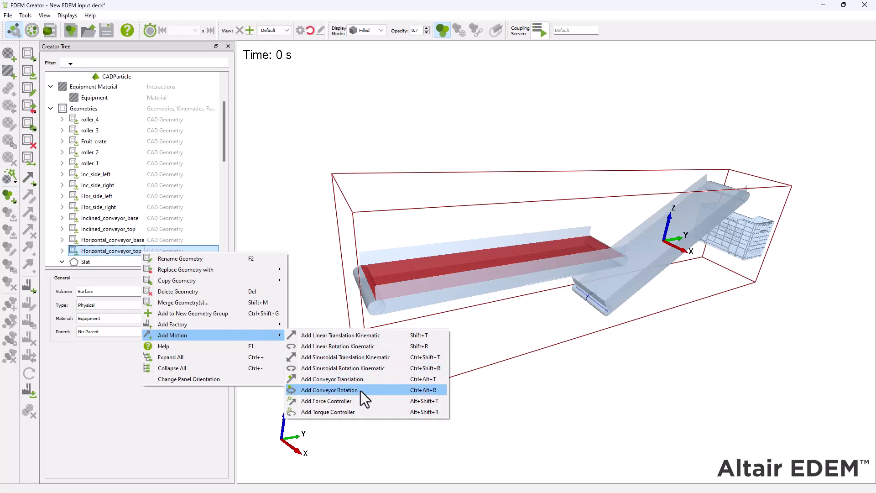
{"action": "left_click", "coordinate": [376, 381]}
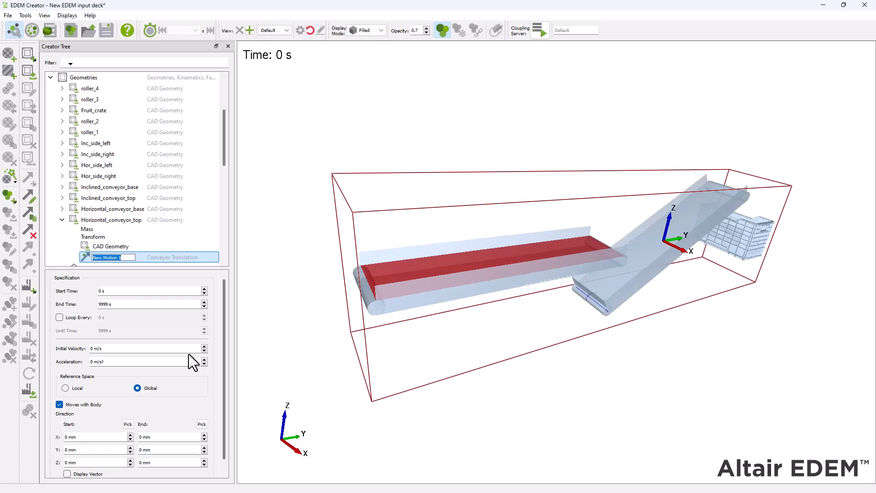
{"action": "key", "text": "Return"}
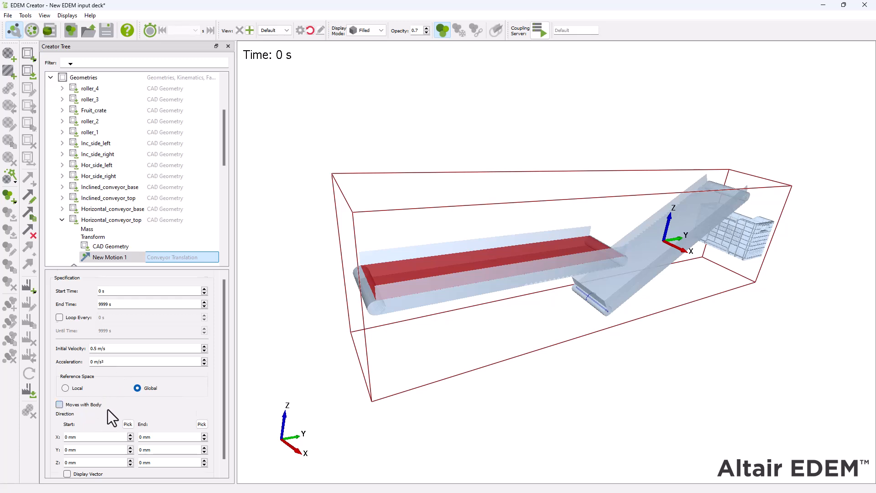
Step: Set the horizontal conveyor motion's direction from Y -2800 mm to Y -800 mm and check its vector in the view
{"action": "scroll", "coordinate": [107, 409], "scroll_direction": "down", "scroll_amount": 1}
{"action": "double_click", "coordinate": [101, 440]}
{"action": "type", "text": "-2800"}
{"action": "key", "text": "Tab"}
{"action": "type", "text": "-80"}
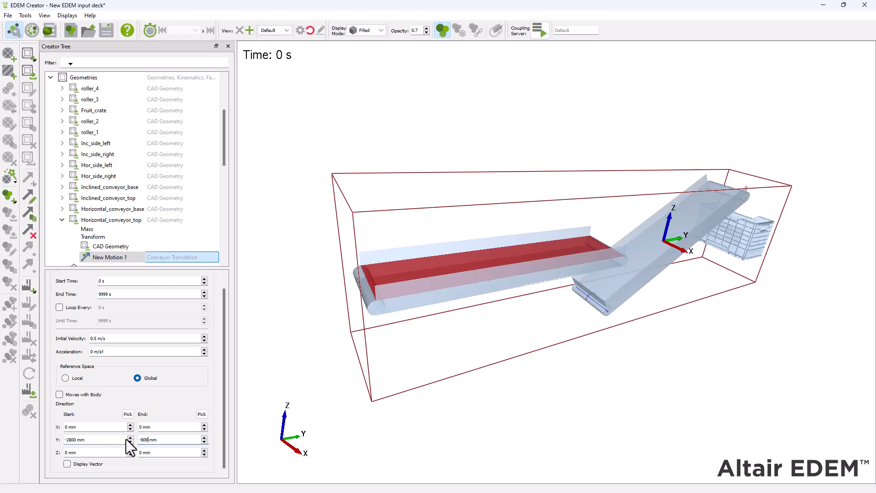
{"action": "left_click", "coordinate": [67, 466]}
{"action": "left_click_drag", "start_coordinate": [529, 306], "coordinate": [457, 317]}
{"action": "left_click", "coordinate": [67, 464]}
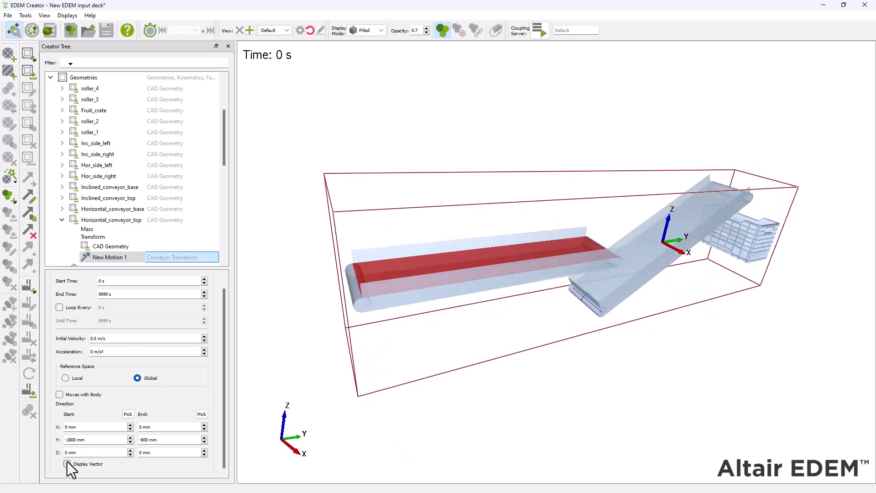
Step: Add a Conveyor Translation to Inclined_conveyor_top with an initial velocity of 0.5 m/s and Moves with Body turned off
{"action": "left_click", "coordinate": [124, 201]}
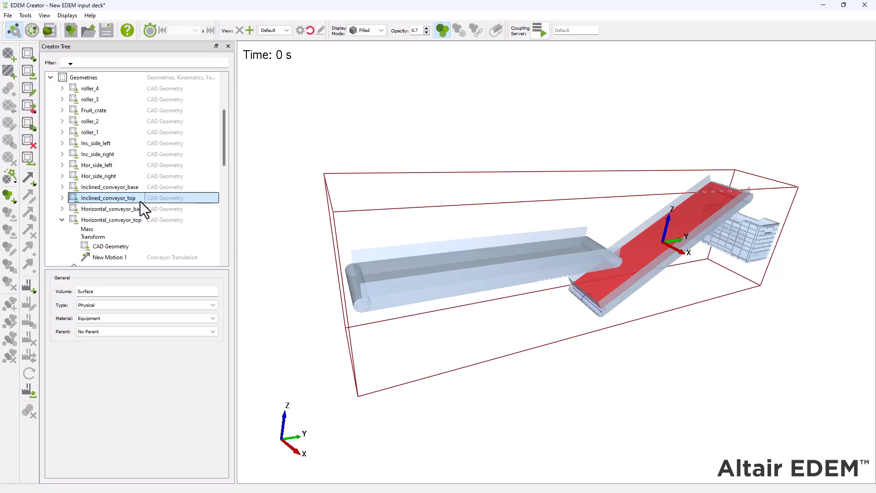
{"action": "right_click", "coordinate": [141, 201]}
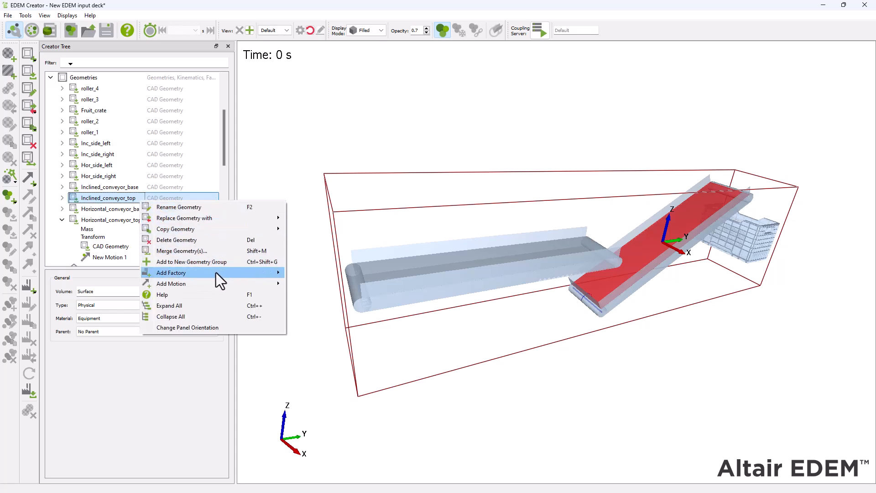
{"action": "mouse_move", "coordinate": [232, 283]}
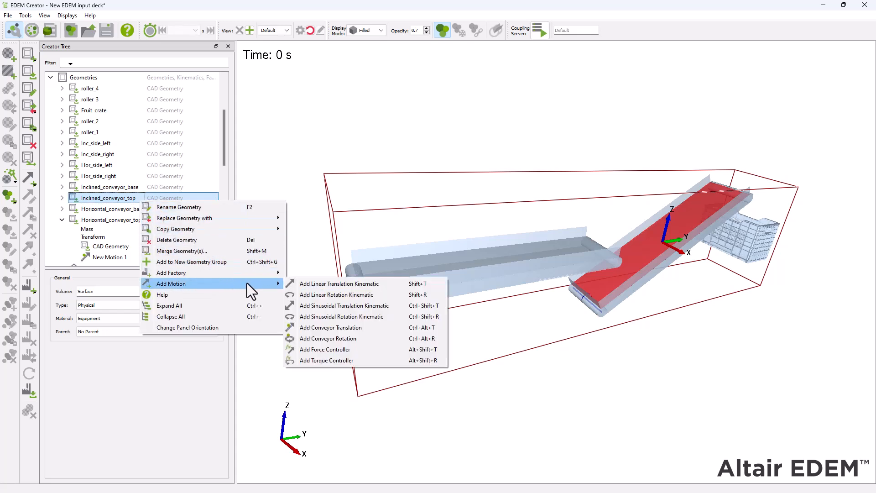
{"action": "left_click", "coordinate": [383, 327]}
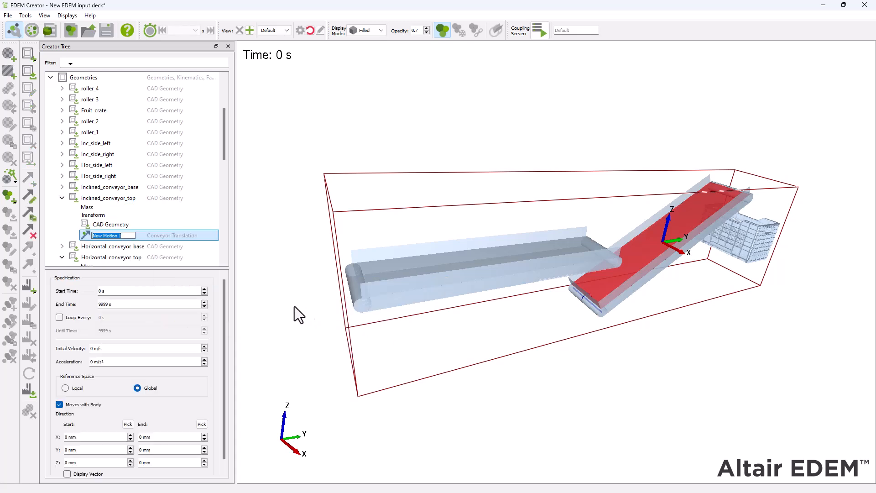
{"action": "double_click", "coordinate": [97, 351]}
{"action": "type", "text": "0.5"}
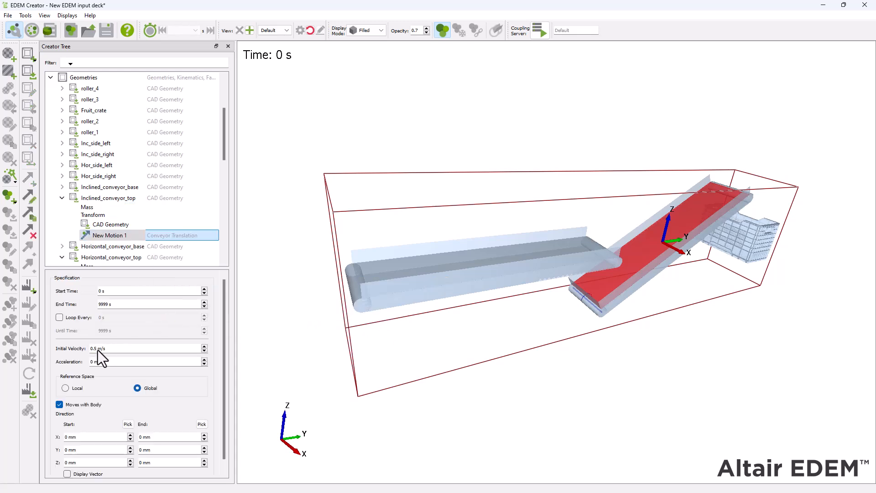
{"action": "left_click", "coordinate": [59, 404]}
Step: Set the inclined conveyor motion's direction from Y -866 mm, Z -500 mm to Y 866 mm, Z 500 mm and check its vector
{"action": "double_click", "coordinate": [64, 449]}
{"action": "type", "text": "-8"}
{"action": "type", "text": "8"}
{"action": "double_click", "coordinate": [137, 462]}
{"action": "left_click", "coordinate": [67, 473]}
{"action": "left_click_drag", "start_coordinate": [686, 307], "coordinate": [704, 283]}
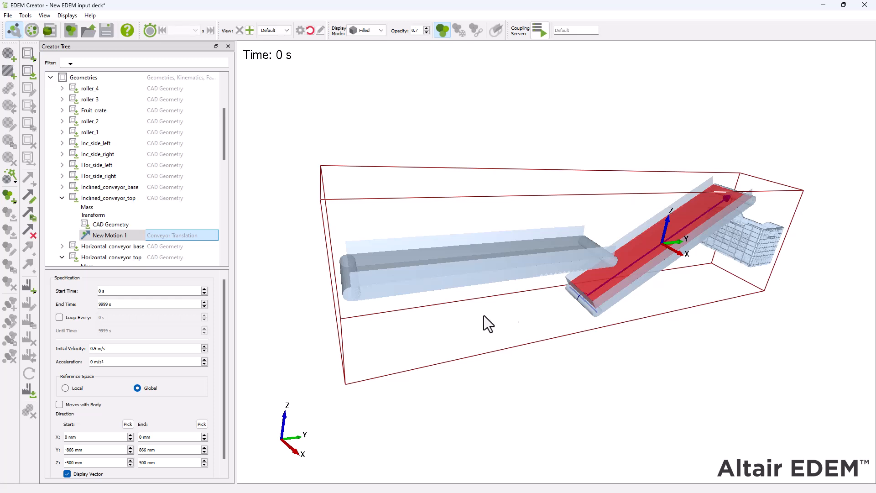
{"action": "left_click", "coordinate": [67, 473]}
Step: Save the simulation deck as "EDEM tutorial conveyor" in the Slatted Conveyor with Concave Polyhedrals folder
{"action": "left_click", "coordinate": [106, 30]}
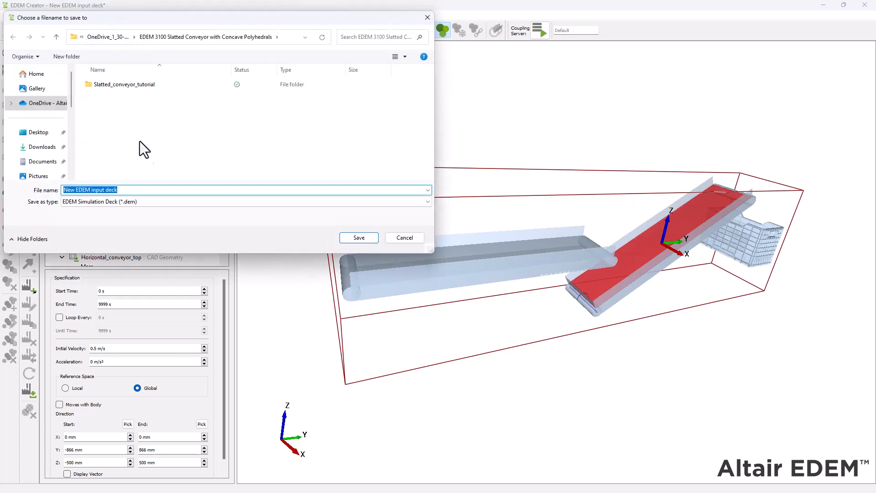
{"action": "type", "text": "EDEM tutor"}
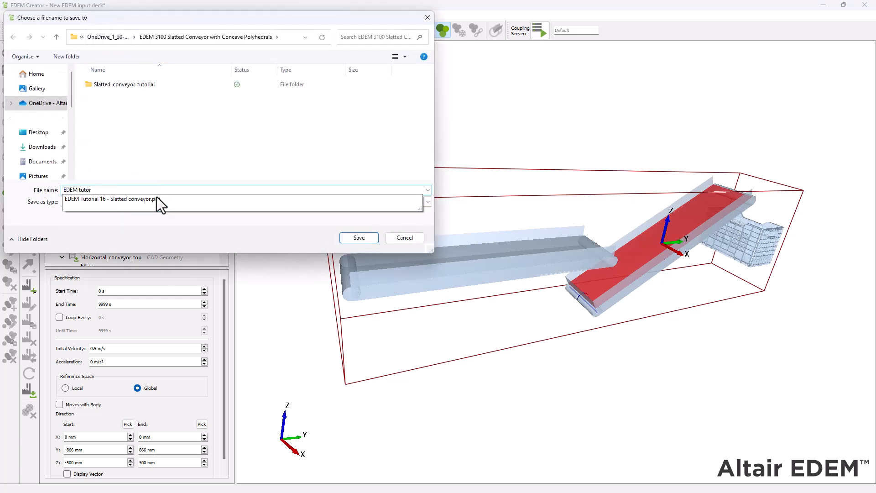
{"action": "type", "text": "ial conveyor"}
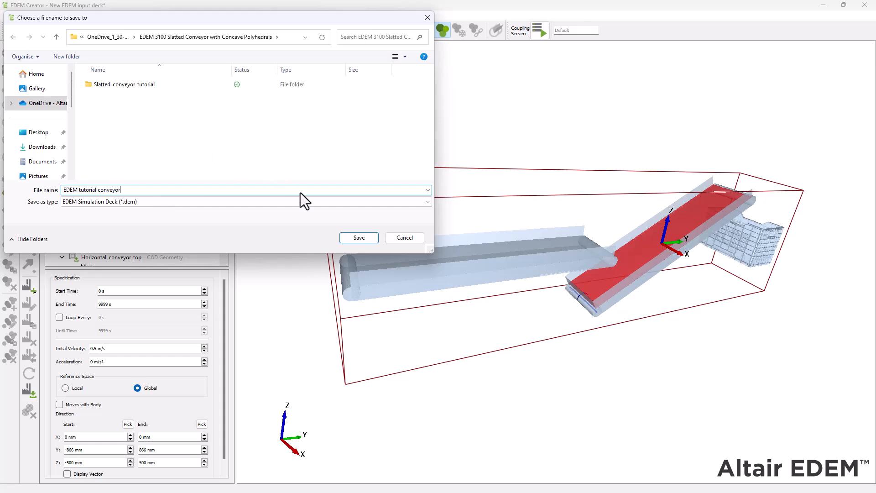
{"action": "left_click", "coordinate": [353, 237]}
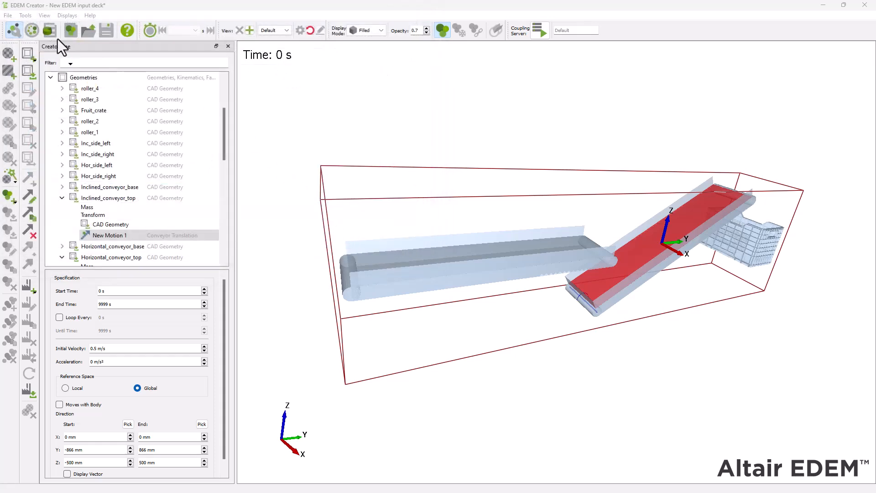
Step: Switch to the Simulator and start a test run of the deck with Auto Time Step turned off
{"action": "left_click", "coordinate": [33, 31]}
{"action": "left_click_drag", "start_coordinate": [529, 353], "coordinate": [610, 367]}
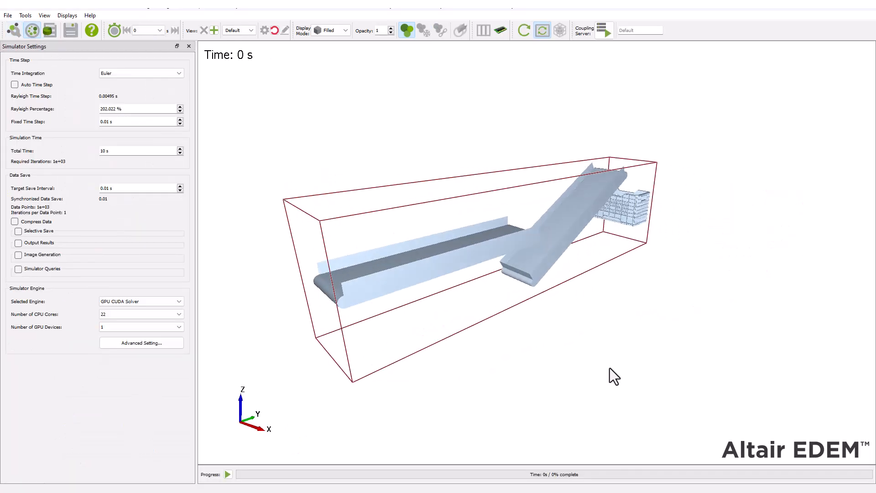
{"action": "left_click", "coordinate": [15, 86]}
{"action": "left_click", "coordinate": [15, 86]}
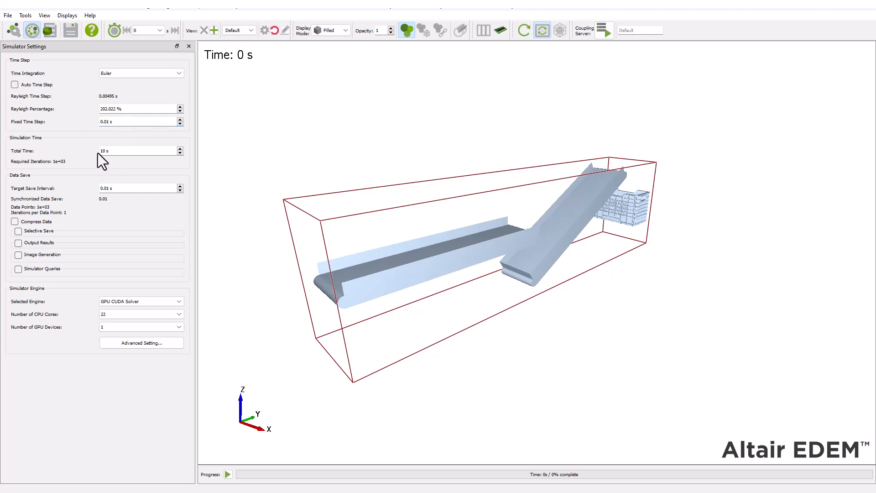
{"action": "left_click", "coordinate": [228, 474]}
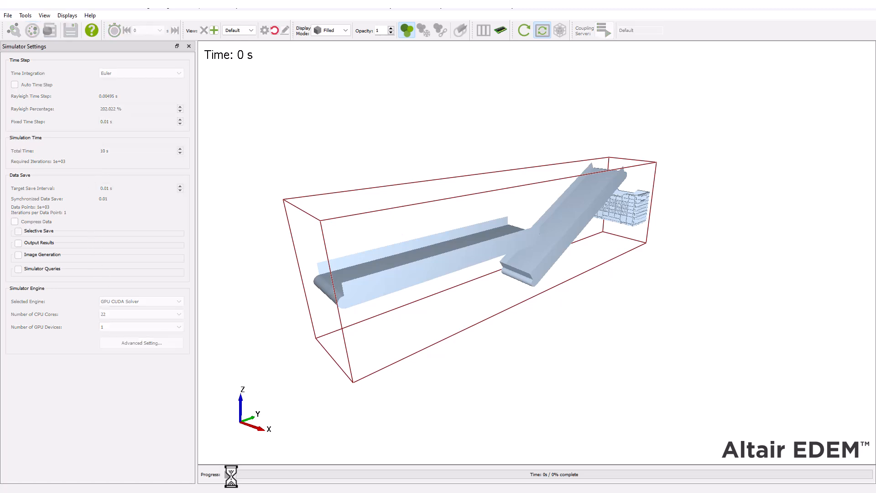
Step: Examine the slats' motion around the inclined conveyor from several angles during the test run, and stop the simulation
{"action": "left_click_drag", "start_coordinate": [569, 312], "coordinate": [525, 319]}
{"action": "scroll", "coordinate": [606, 283], "scroll_direction": "up", "scroll_amount": 4}
{"action": "left_click_drag", "start_coordinate": [606, 282], "coordinate": [603, 338]}
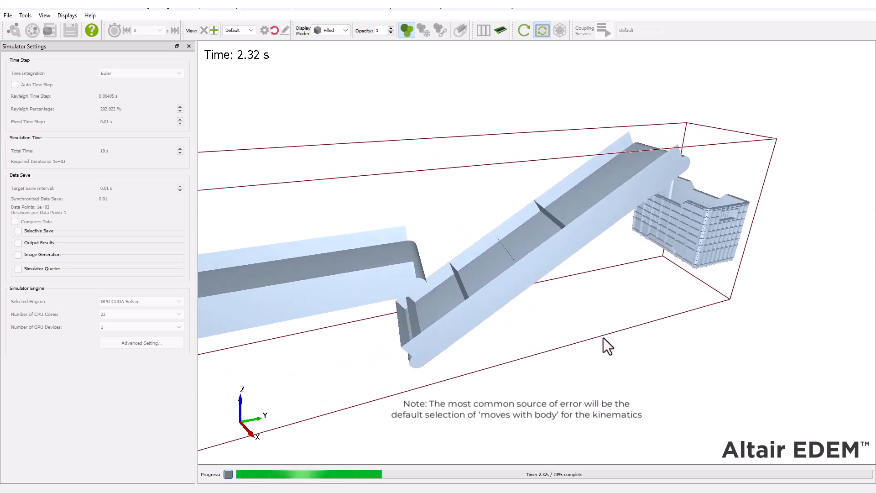
{"action": "left_click_drag", "start_coordinate": [753, 308], "coordinate": [505, 366]}
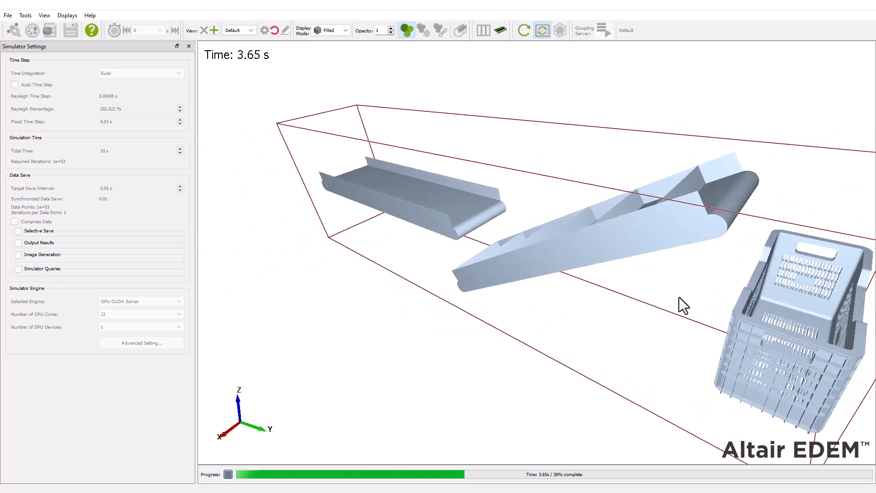
{"action": "left_click_drag", "start_coordinate": [647, 310], "coordinate": [754, 229]}
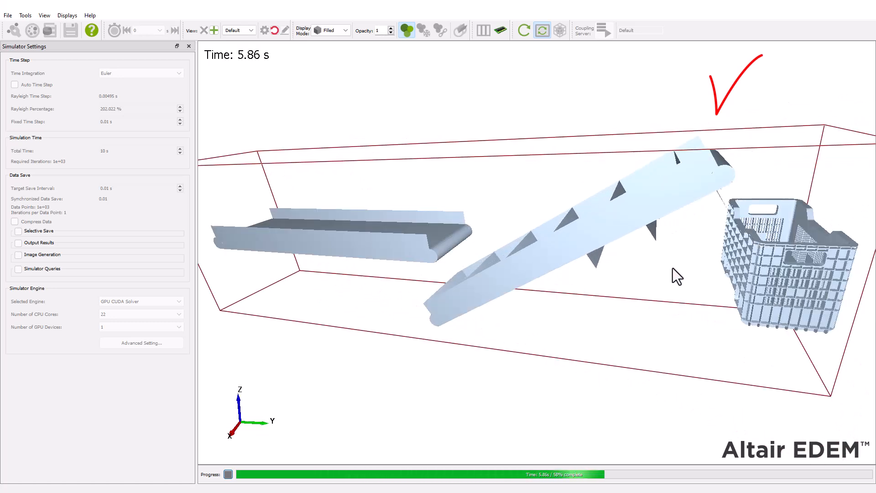
{"action": "left_click", "coordinate": [227, 474]}
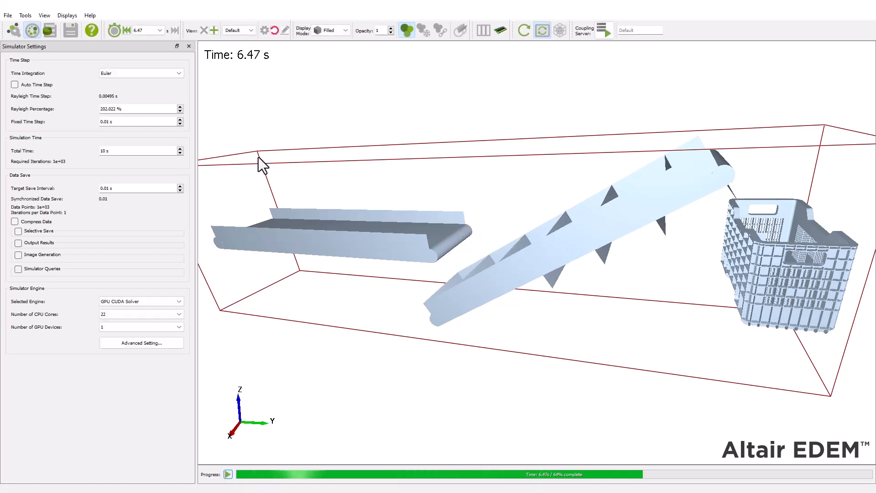
Step: Return the stopped simulation to time 0 s
{"action": "left_click", "coordinate": [149, 31]}
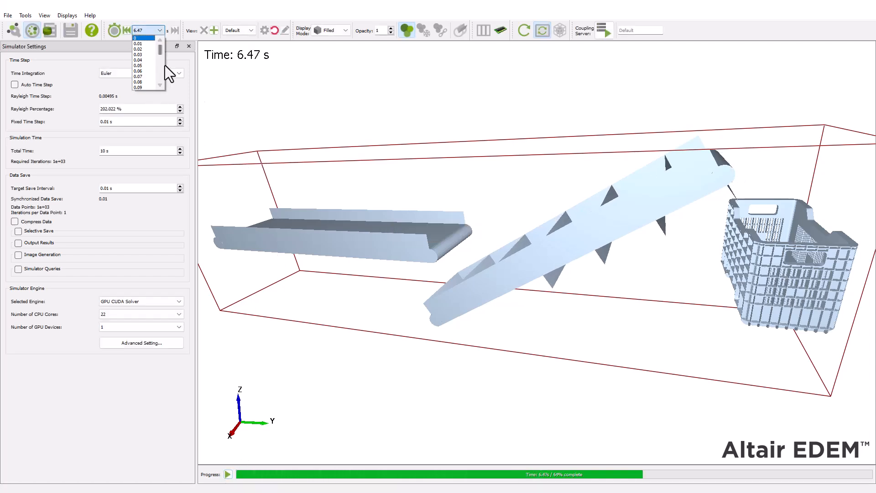
{"action": "left_click", "coordinate": [135, 37]}
{"action": "left_click", "coordinate": [543, 292]}
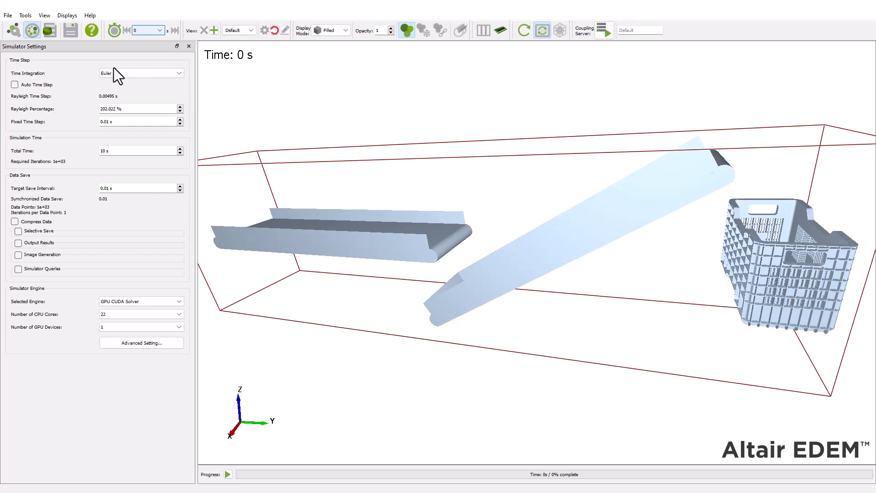
Step: Return to the Creator, add a polygon geometry named "Apple Factory", and set its type to Virtual
{"action": "left_click", "coordinate": [18, 32]}
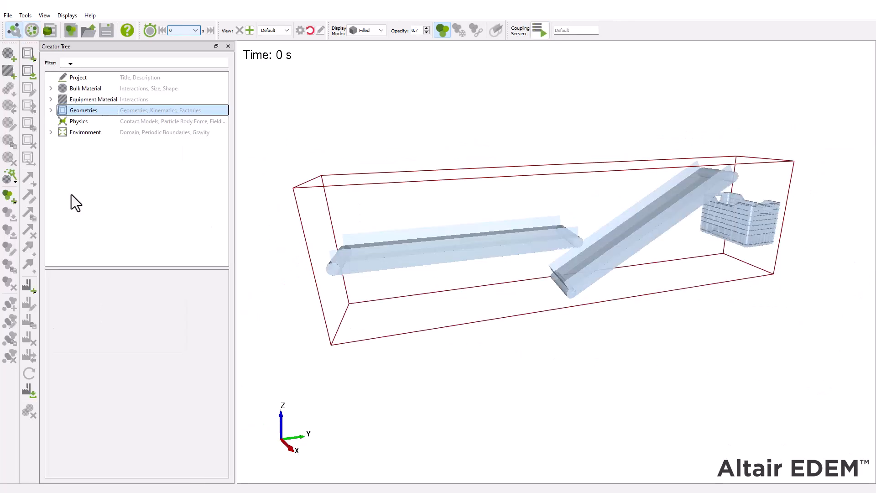
{"action": "right_click", "coordinate": [110, 109]}
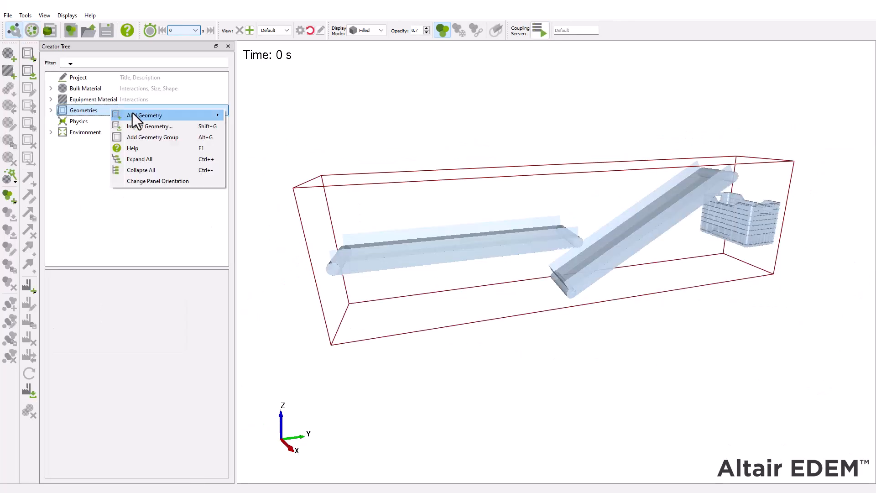
{"action": "mouse_move", "coordinate": [193, 109]}
{"action": "left_click", "coordinate": [252, 136]}
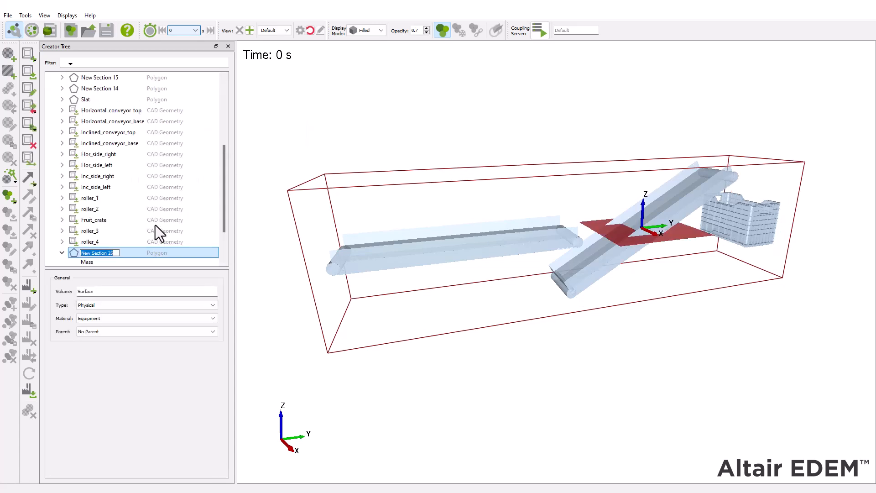
{"action": "type", "text": "Apple Factory"}
{"action": "key", "text": "Return"}
{"action": "left_click", "coordinate": [133, 305]}
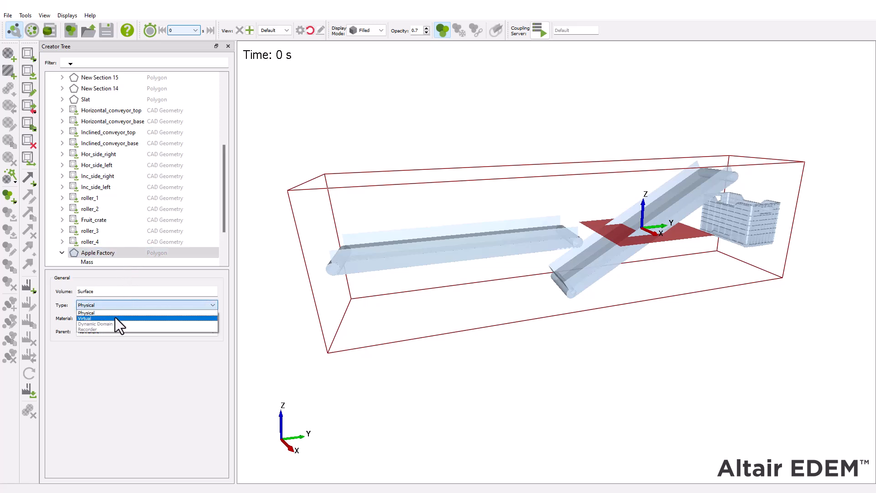
{"action": "left_click", "coordinate": [118, 317]}
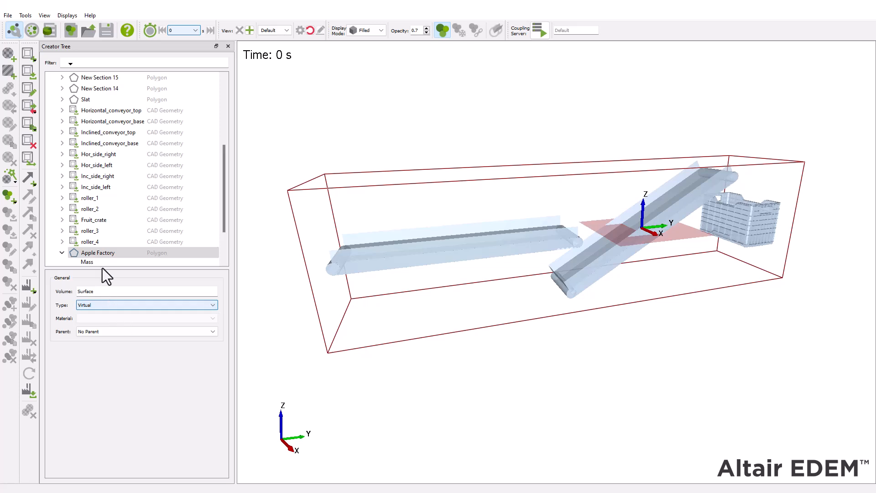
Step: Position the Apple Factory polygon at Y -2800 mm and Z 300 mm, with an X rotation of 90 deg
{"action": "scroll", "coordinate": [105, 237], "scroll_direction": "down", "scroll_amount": 2}
{"action": "left_click", "coordinate": [104, 224]}
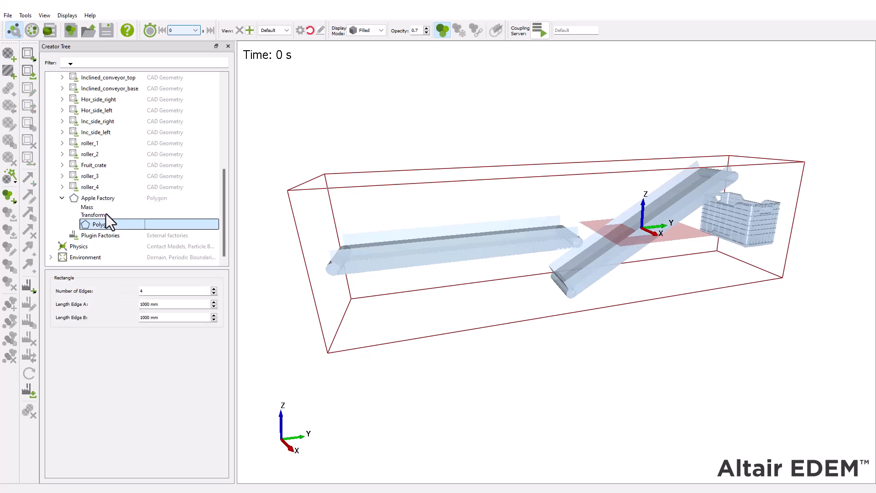
{"action": "left_click", "coordinate": [106, 214]}
{"action": "double_click", "coordinate": [75, 340]}
{"action": "type", "text": "-2800"}
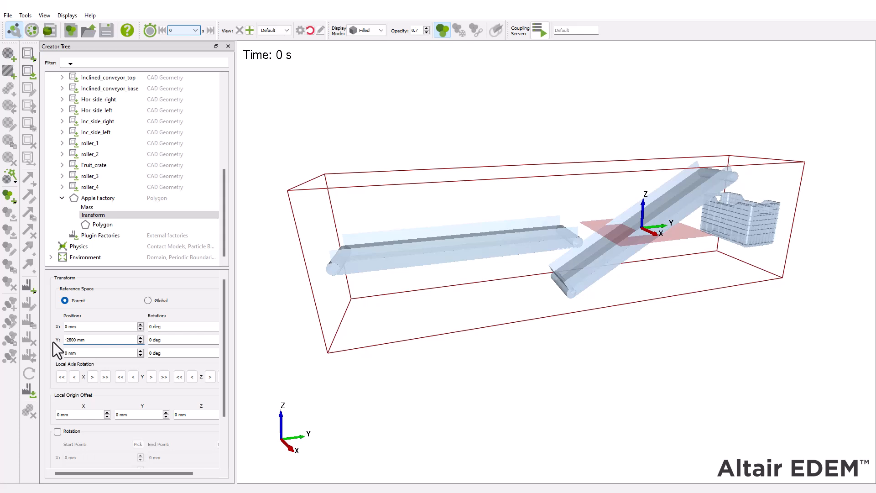
{"action": "double_click", "coordinate": [68, 353]}
{"action": "type", "text": "300"}
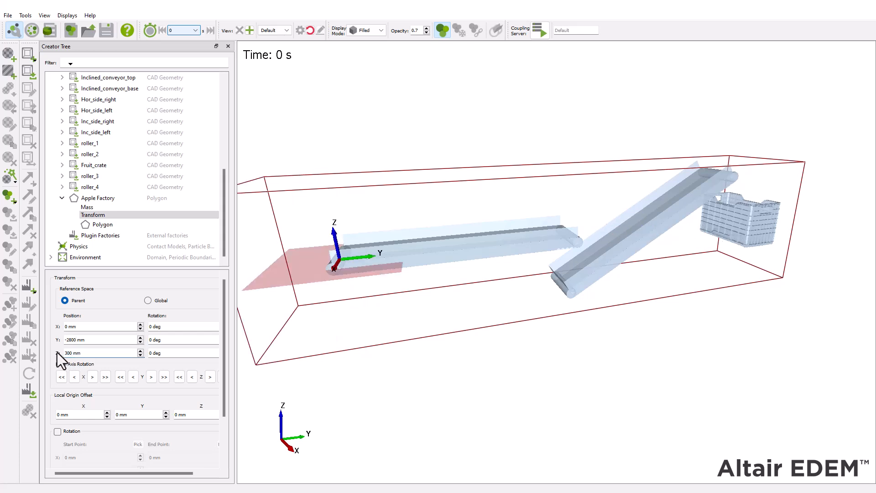
{"action": "key", "text": "Tab"}
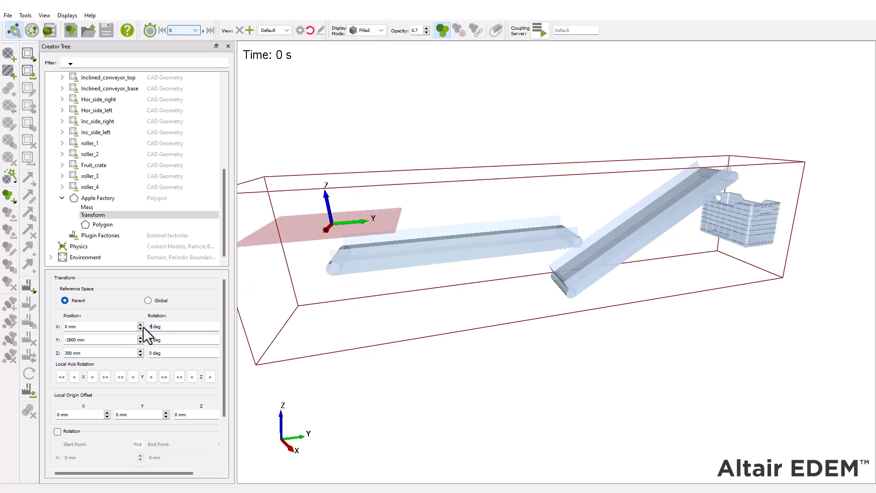
{"action": "type", "text": "90"}
{"action": "key", "text": "Return"}
{"action": "left_click_drag", "start_coordinate": [362, 286], "coordinate": [330, 288]}
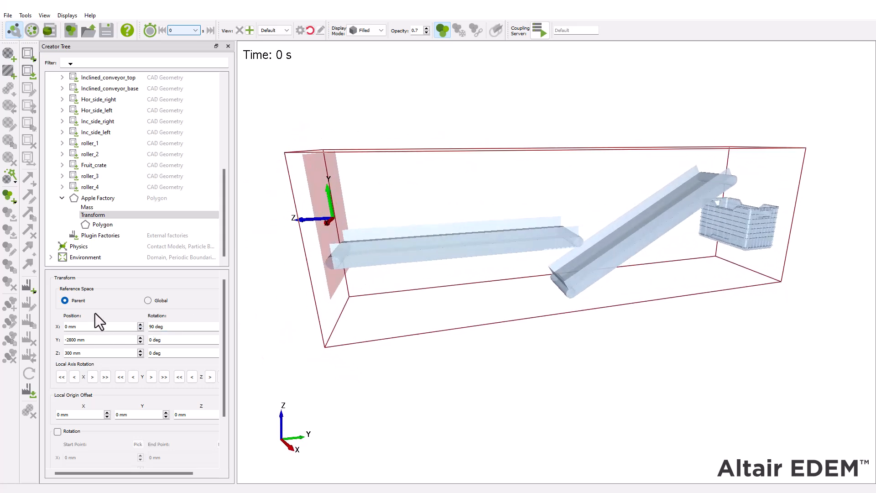
Step: Size the Apple Factory polygon to 450 mm for edge A and 250 mm for edge B
{"action": "left_click", "coordinate": [103, 223]}
{"action": "type", "text": "45"}
{"action": "left_click_drag", "start_coordinate": [149, 305], "coordinate": [127, 316]}
{"action": "type", "text": "250"}
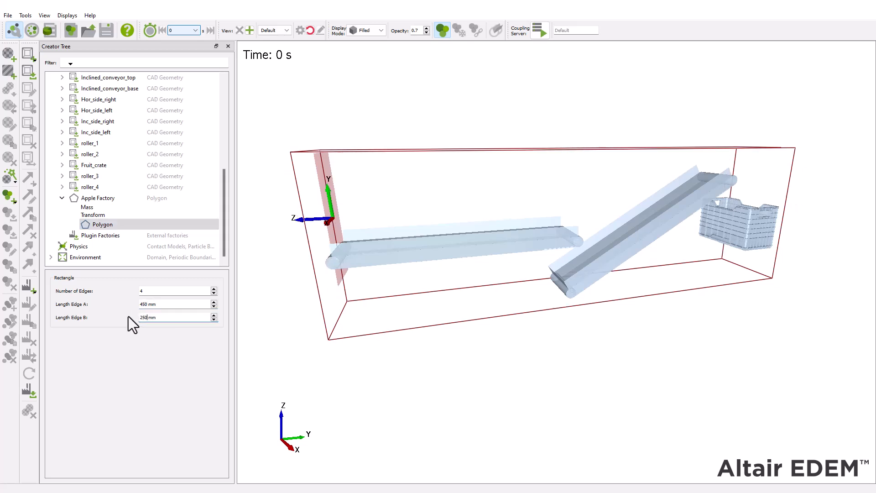
{"action": "key", "text": "Return"}
{"action": "left_click_drag", "start_coordinate": [452, 307], "coordinate": [105, 381]}
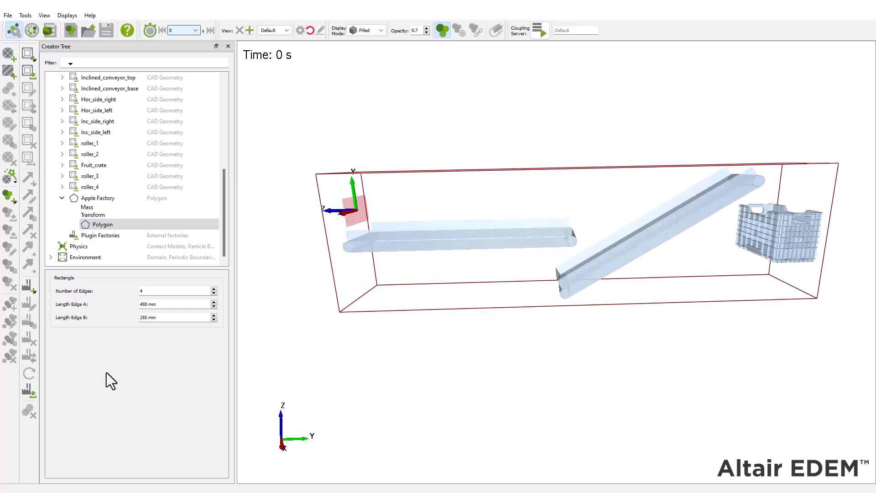
Step: Add a dynamic particle factory named "Apples" to the Apple Factory geometry
{"action": "right_click", "coordinate": [123, 201]}
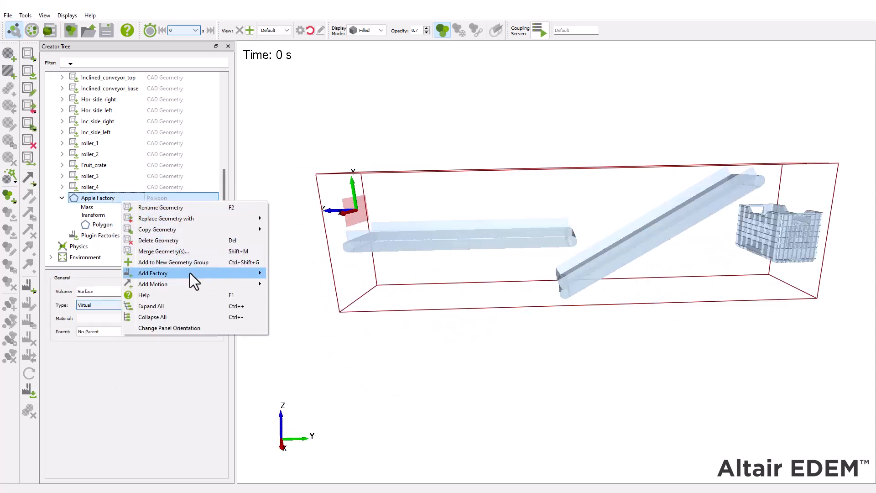
{"action": "mouse_move", "coordinate": [189, 273]}
{"action": "left_click", "coordinate": [292, 271]}
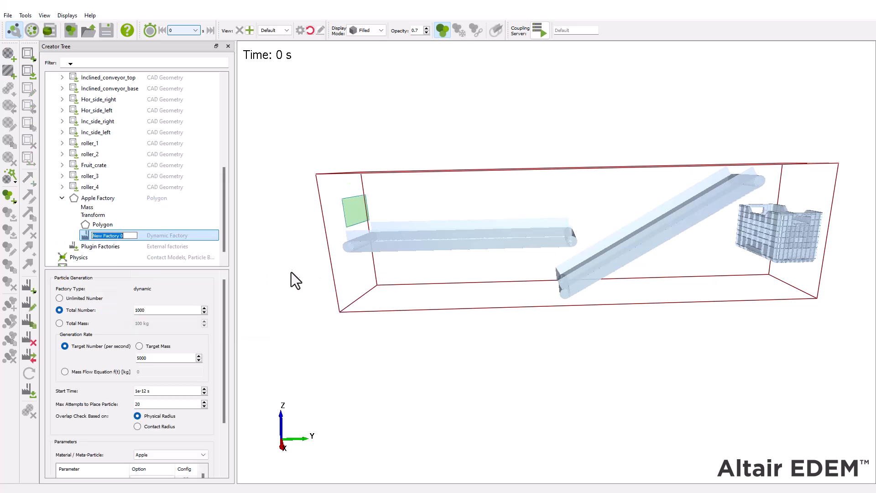
{"action": "type", "text": "Apples"}
{"action": "key", "text": "Return"}
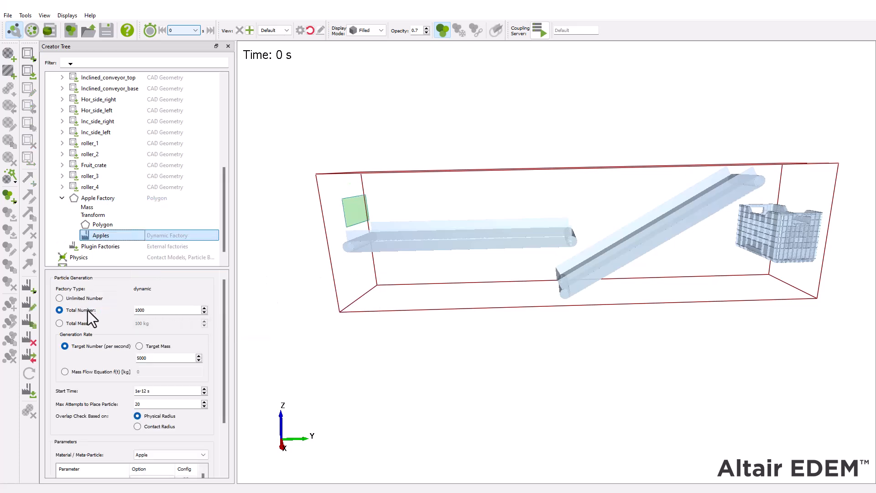
Step: Configure the Apples factory for 1000 particles in total, 10 per second, with a fixed Y velocity of 1 m/s
{"action": "double_click", "coordinate": [153, 310]}
{"action": "type", "text": "1"}
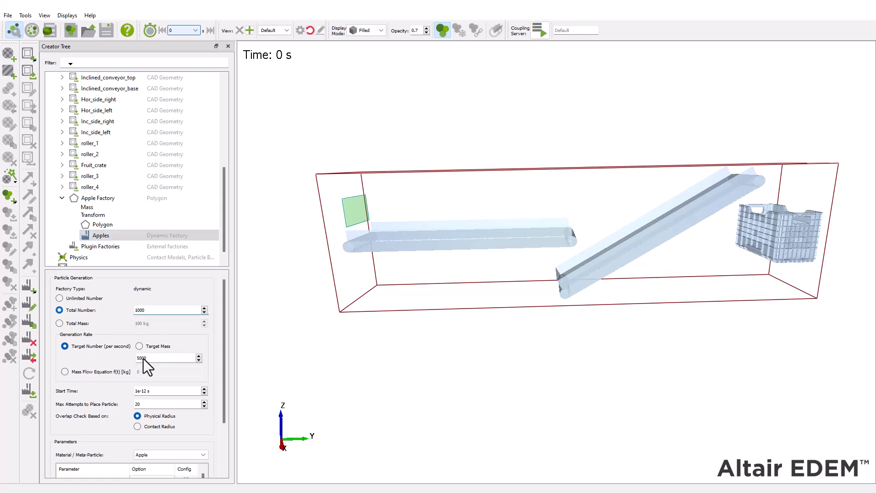
{"action": "type", "text": "10"}
{"action": "scroll", "coordinate": [117, 386], "scroll_direction": "down", "scroll_amount": 3}
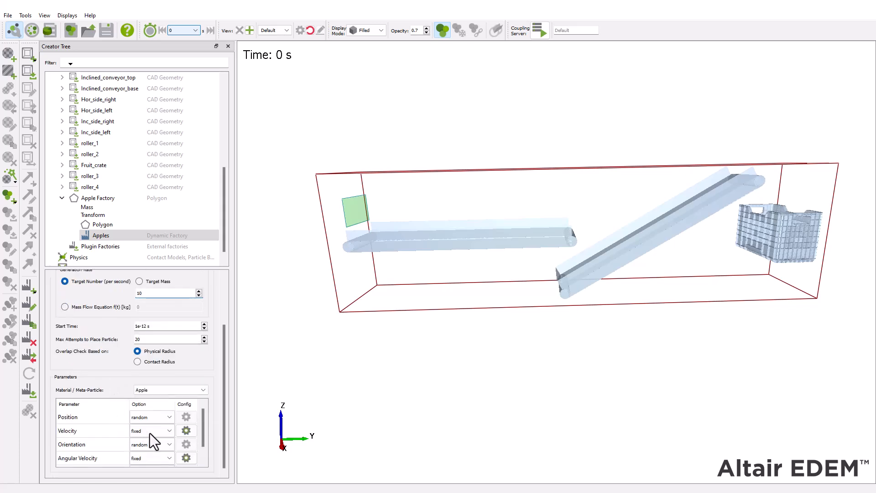
{"action": "left_click", "coordinate": [185, 430]}
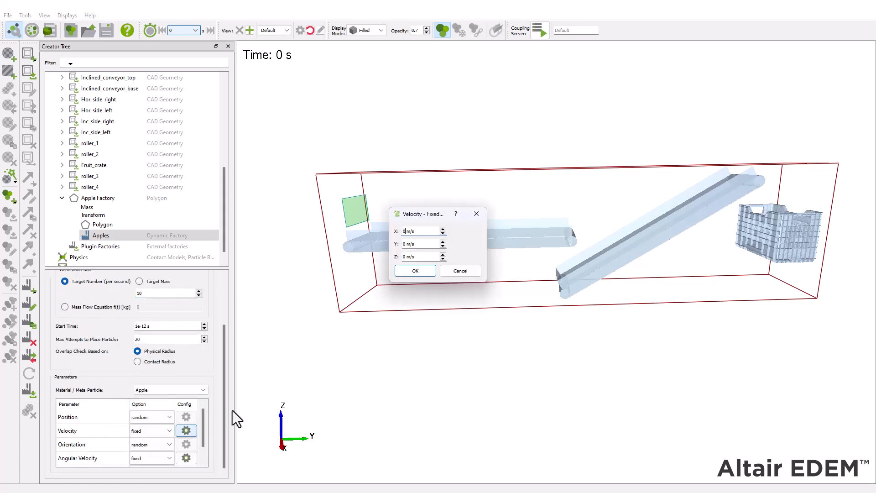
{"action": "left_click", "coordinate": [407, 271]}
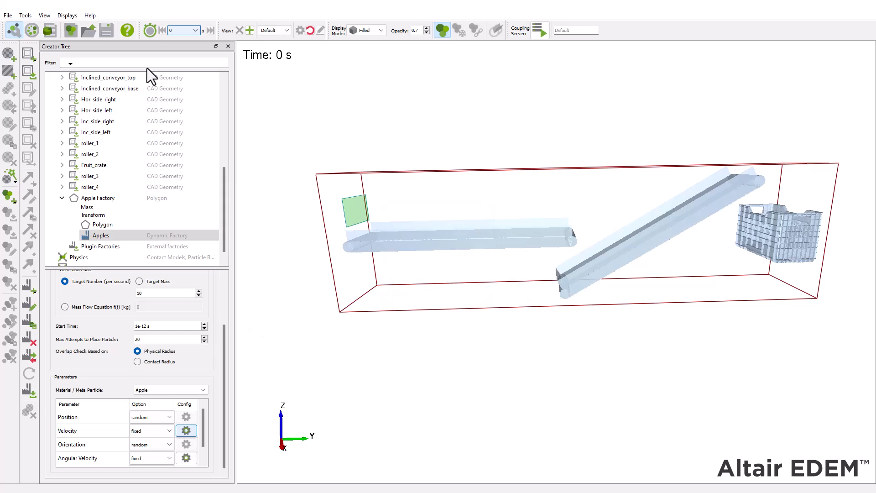
Step: In the Simulator, set the Rayleigh percentage to 15 % and the total time to 15 s, and run the simulation
{"action": "left_click", "coordinate": [33, 32]}
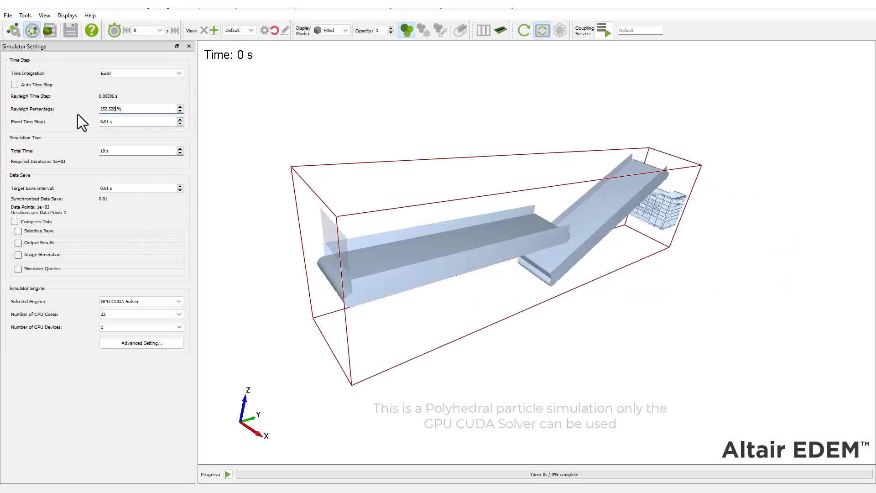
{"action": "left_click_drag", "start_coordinate": [119, 108], "coordinate": [98, 109]}
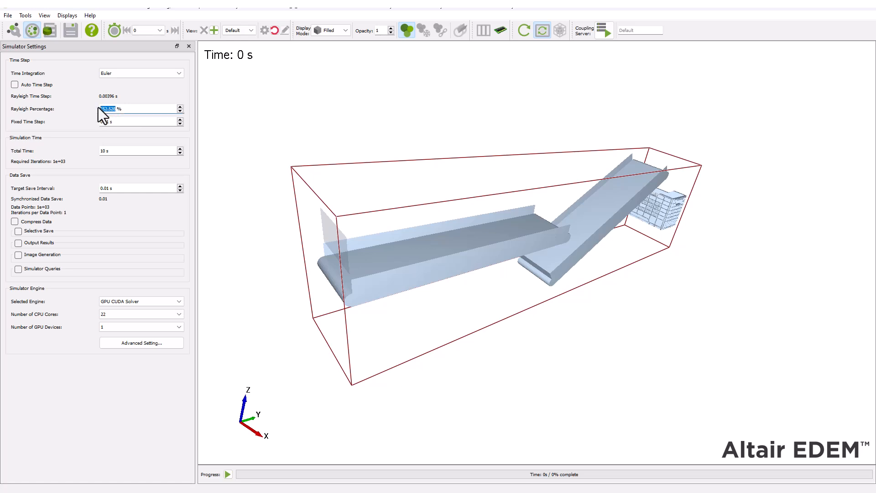
{"action": "left_click", "coordinate": [110, 152]}
{"action": "left_click", "coordinate": [157, 300]}
{"action": "left_click", "coordinate": [133, 315]}
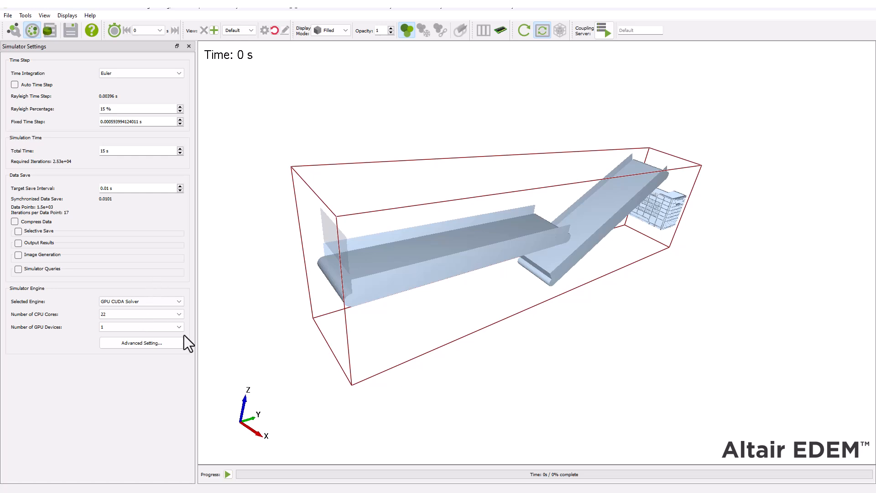
{"action": "left_click", "coordinate": [229, 474]}
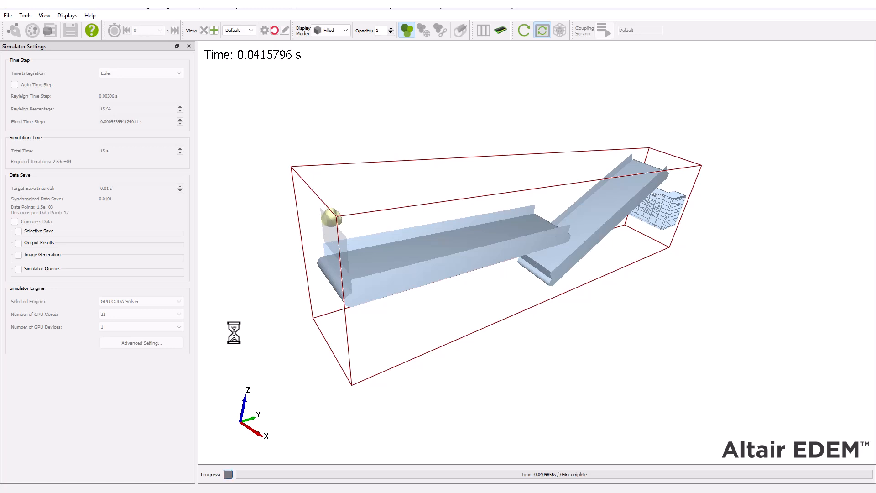
{"action": "left_click_drag", "start_coordinate": [550, 327], "coordinate": [524, 379]}
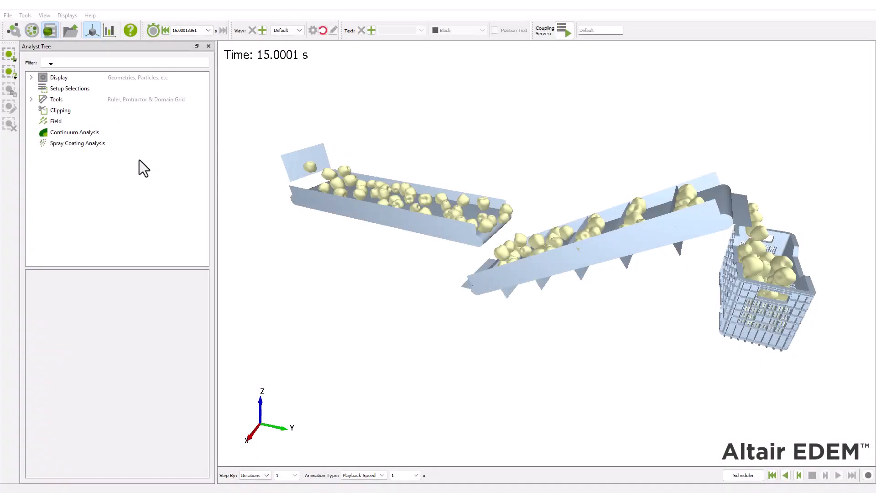
Step: Hide the Apple Factory geometry in the Analyst's display of the results
{"action": "left_click", "coordinate": [31, 77]}
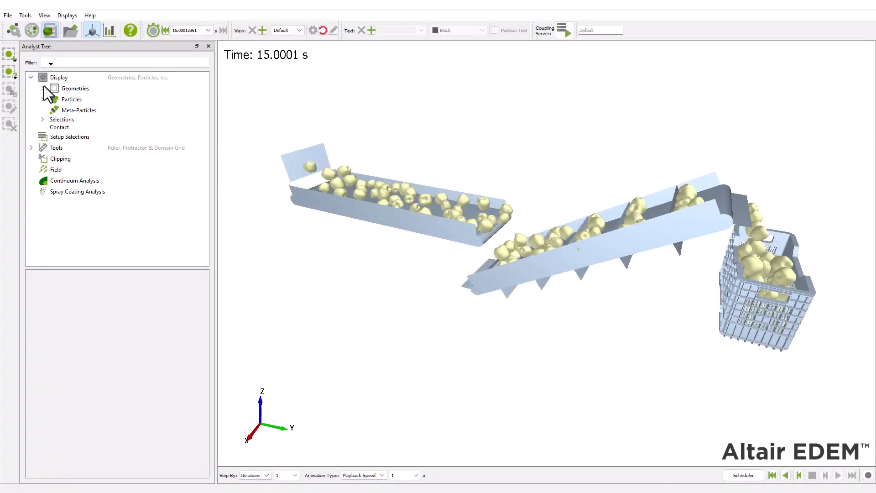
{"action": "left_click", "coordinate": [43, 89]}
{"action": "scroll", "coordinate": [55, 137], "scroll_direction": "down", "scroll_amount": 5}
{"action": "left_click", "coordinate": [76, 208]}
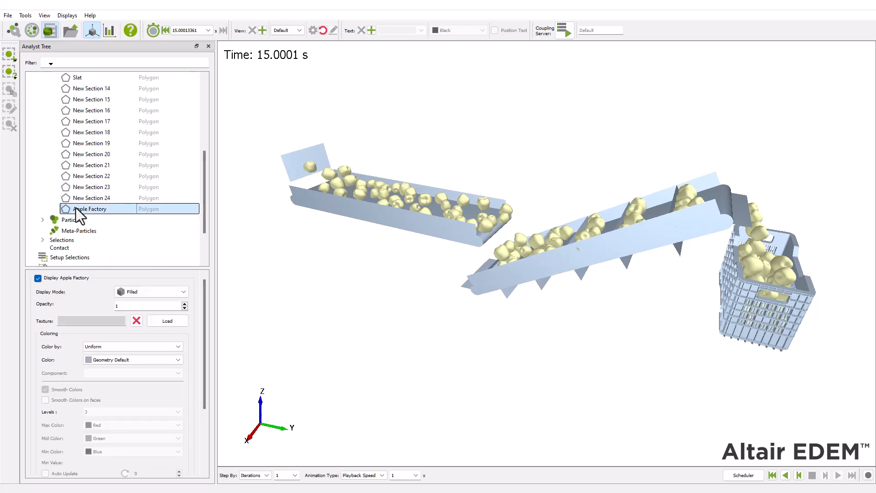
{"action": "left_click", "coordinate": [38, 278]}
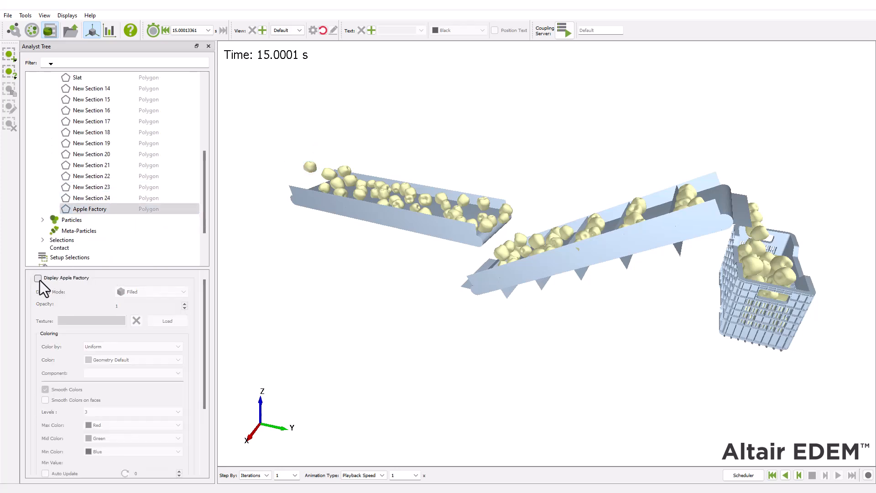
Step: Color the Fruit_crate geometry Dark Cyan
{"action": "scroll", "coordinate": [78, 223], "scroll_direction": "up", "scroll_amount": 5}
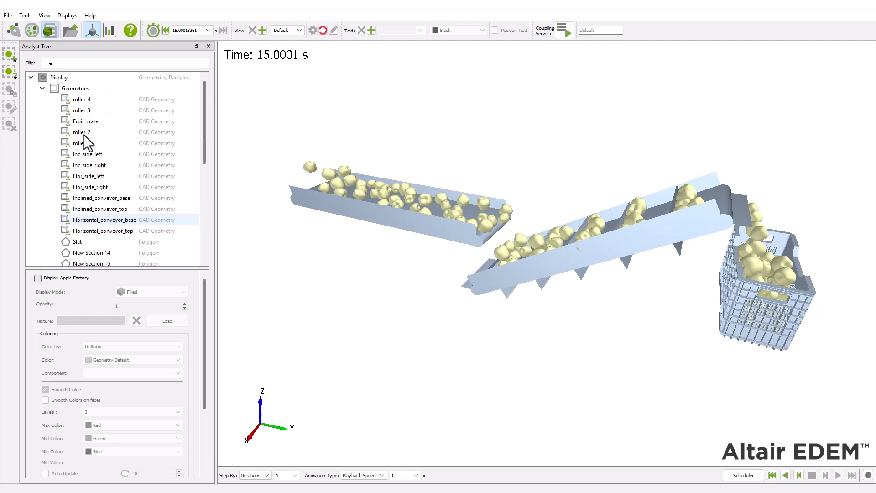
{"action": "left_click", "coordinate": [112, 121]}
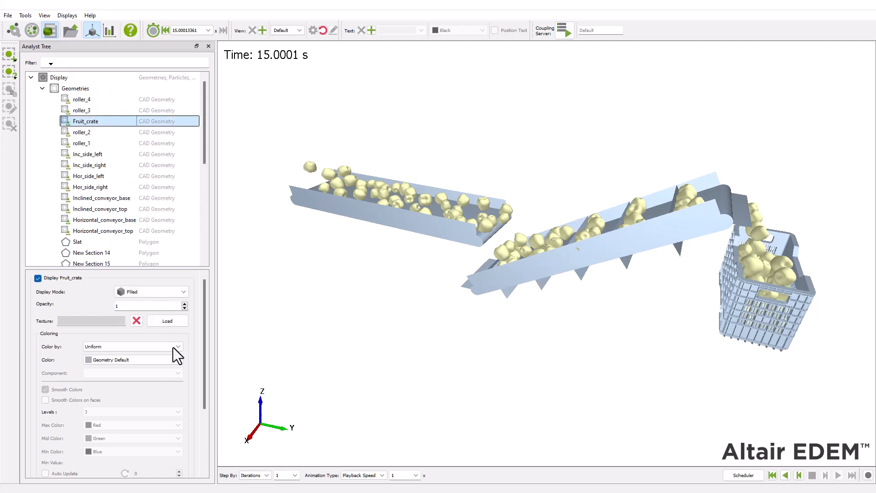
{"action": "left_click", "coordinate": [177, 360]}
{"action": "left_click", "coordinate": [166, 368]}
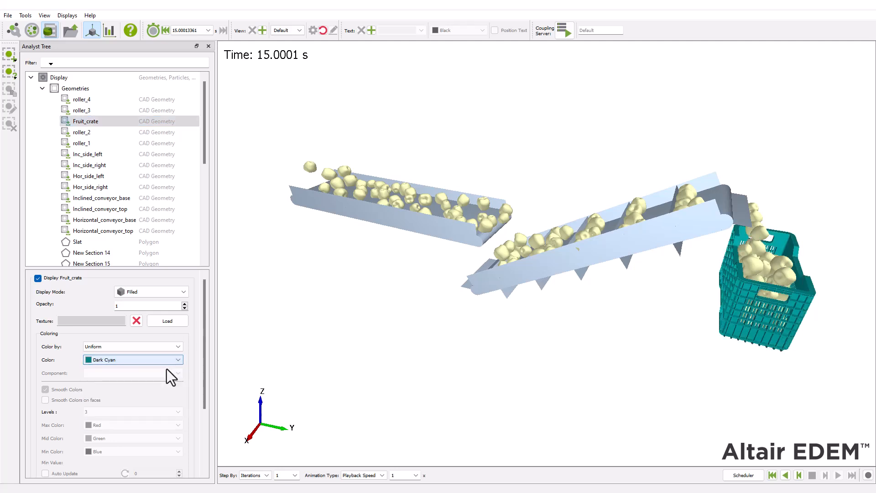
Step: Apply the Rusty steel image as texture to the left and right sides of both conveyors
{"action": "left_click_drag", "start_coordinate": [110, 155], "coordinate": [119, 191]}
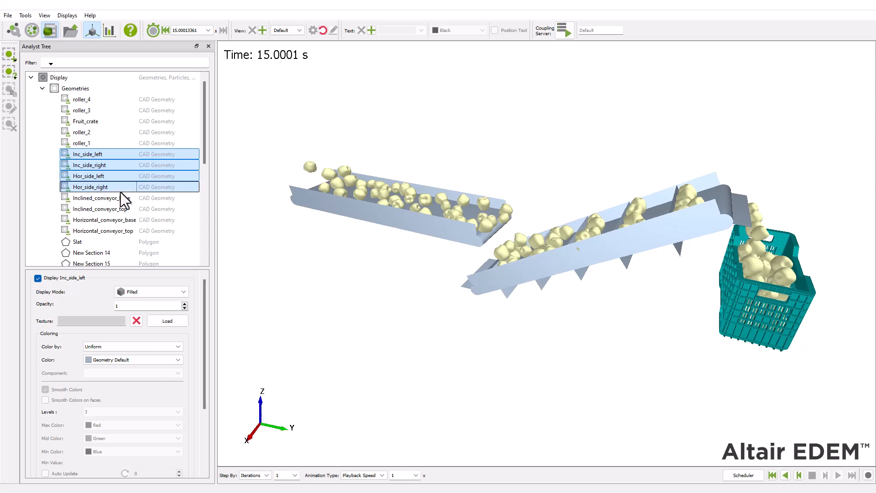
{"action": "left_click", "coordinate": [167, 320]}
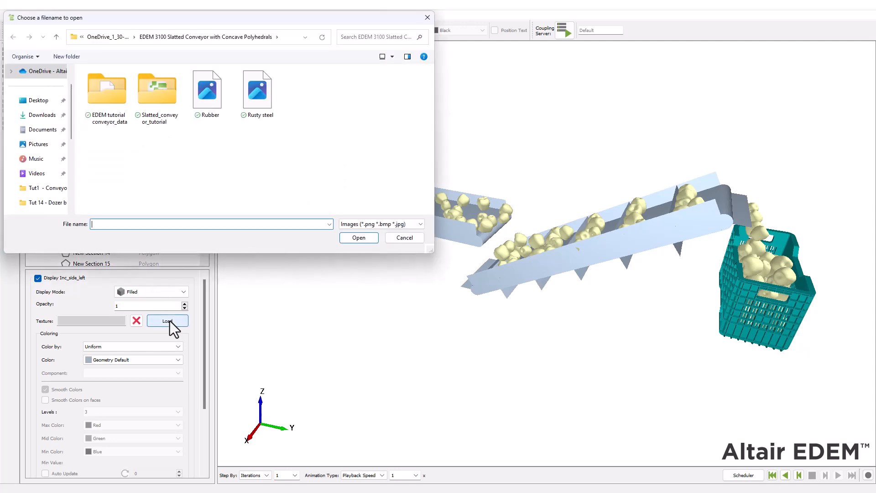
{"action": "double_click", "coordinate": [254, 112]}
Step: Give the base and top geometries of both conveyors User color 1 and the Rubber image as texture
{"action": "left_click_drag", "start_coordinate": [116, 198], "coordinate": [118, 230]}
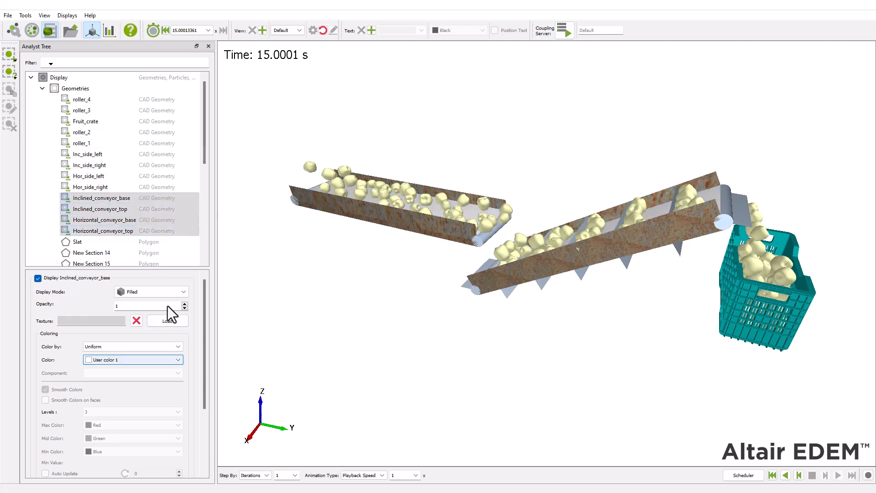
{"action": "left_click", "coordinate": [178, 322]}
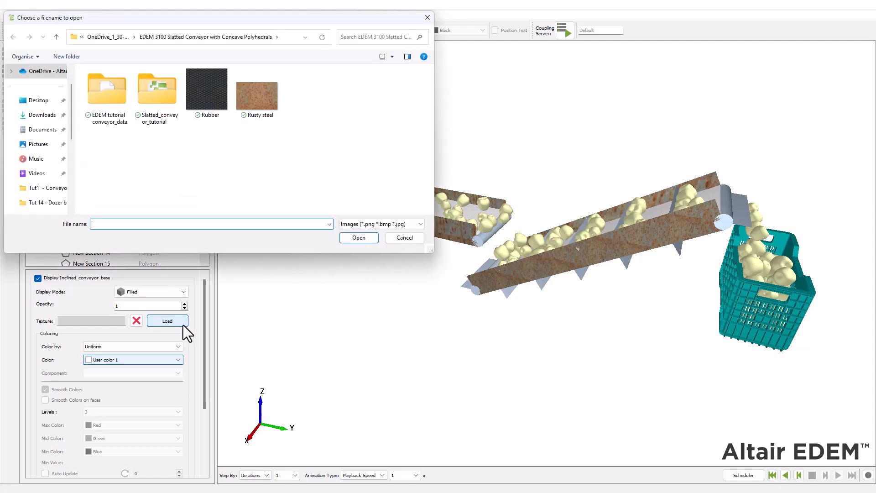
{"action": "left_click", "coordinate": [198, 107]}
{"action": "left_click", "coordinate": [357, 238]}
{"action": "left_click_drag", "start_coordinate": [257, 266], "coordinate": [743, 325]}
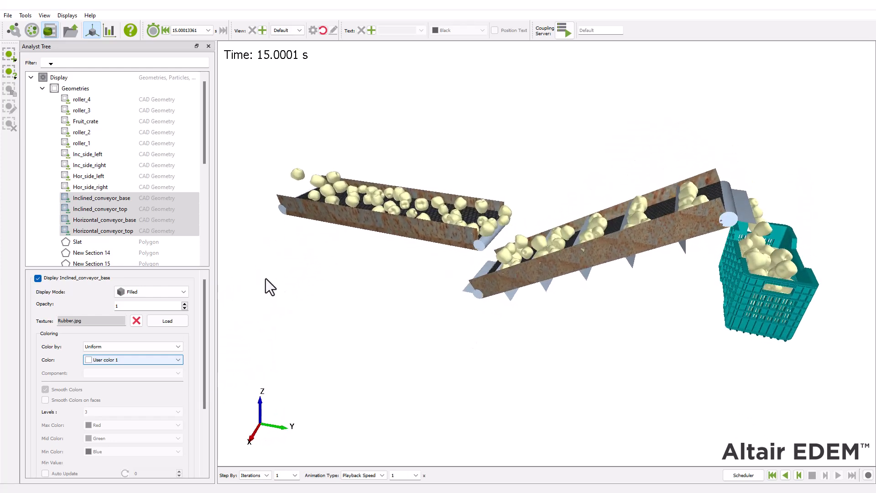
Step: Color the Slat polygon and the New Section polygons from New Section 14 onward uniformly Dark Gray
{"action": "left_click", "coordinate": [107, 240]}
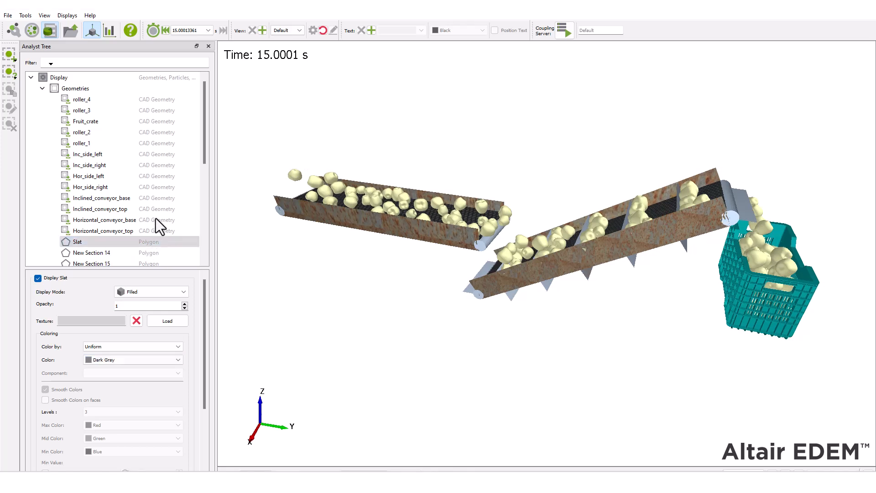
{"action": "scroll", "coordinate": [132, 192], "scroll_direction": "down", "scroll_amount": 3}
{"action": "left_click", "coordinate": [96, 176]}
{"action": "left_click", "coordinate": [94, 187]}
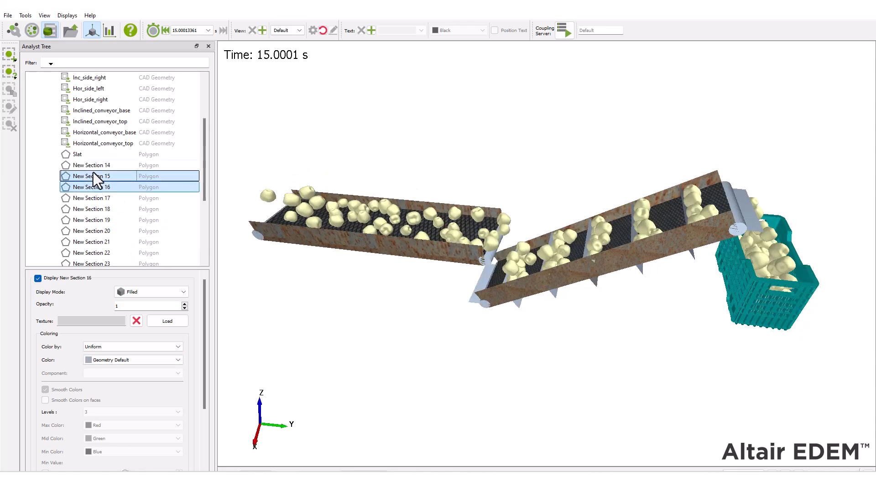
{"action": "left_click", "coordinate": [93, 174], "text": "ctrl"}
{"action": "left_click", "coordinate": [93, 166], "text": "ctrl"}
{"action": "left_click", "coordinate": [98, 200], "text": "ctrl"}
{"action": "left_click", "coordinate": [101, 210], "text": "ctrl"}
{"action": "left_click", "coordinate": [104, 220], "text": "ctrl"}
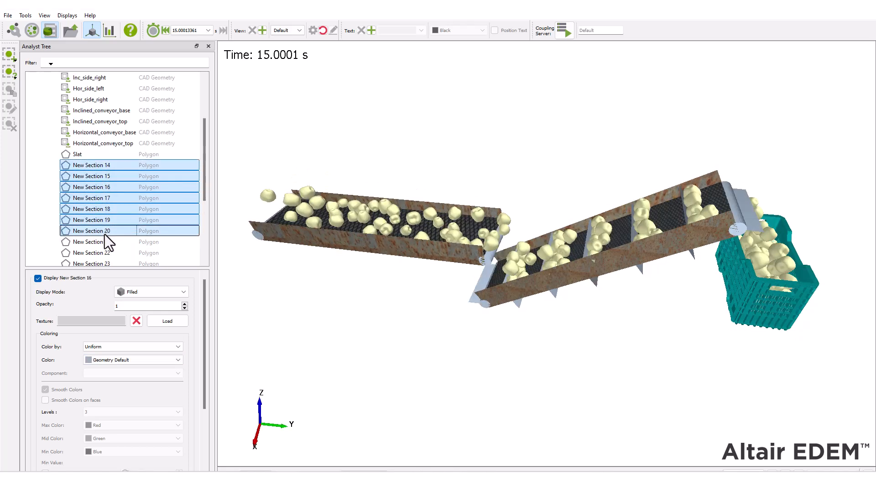
{"action": "left_click", "coordinate": [105, 231], "text": "ctrl"}
{"action": "left_click", "coordinate": [106, 242], "text": "ctrl"}
{"action": "left_click", "coordinate": [106, 252], "text": "ctrl"}
{"action": "left_click", "coordinate": [108, 263], "text": "ctrl"}
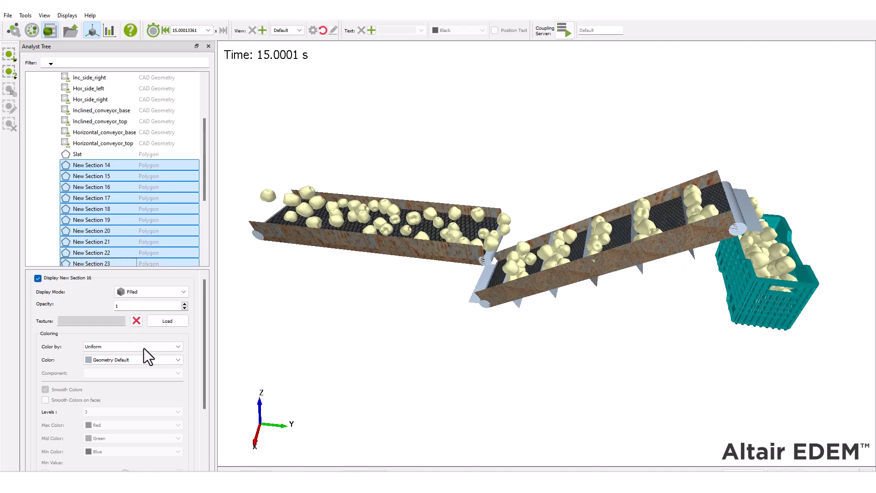
{"action": "left_click", "coordinate": [145, 359]}
{"action": "left_click", "coordinate": [139, 368]}
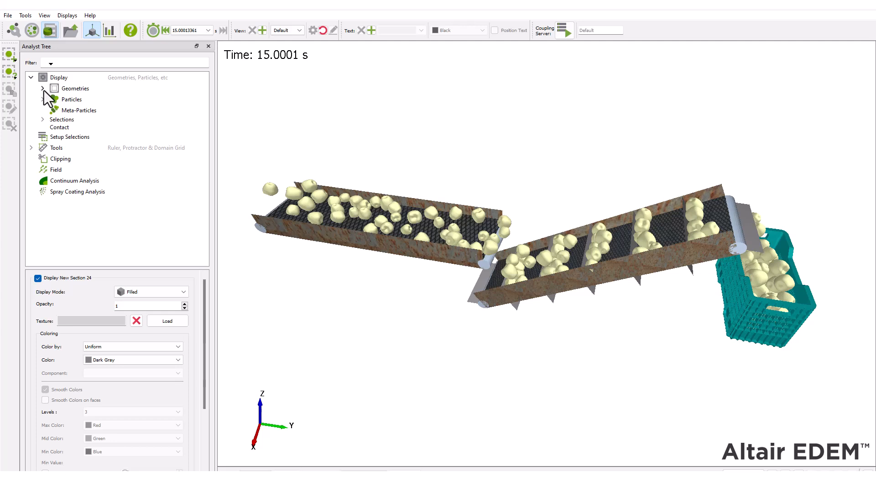
Step: Color the Apple particles uniformly Dark Red in the Analyst's display
{"action": "left_click", "coordinate": [61, 98]}
{"action": "left_click", "coordinate": [42, 100]}
{"action": "left_click", "coordinate": [74, 112]}
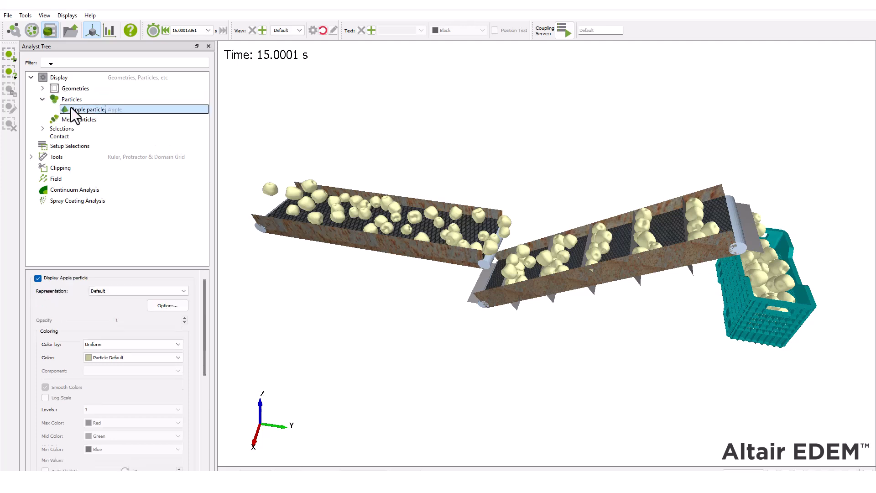
{"action": "left_click", "coordinate": [164, 355]}
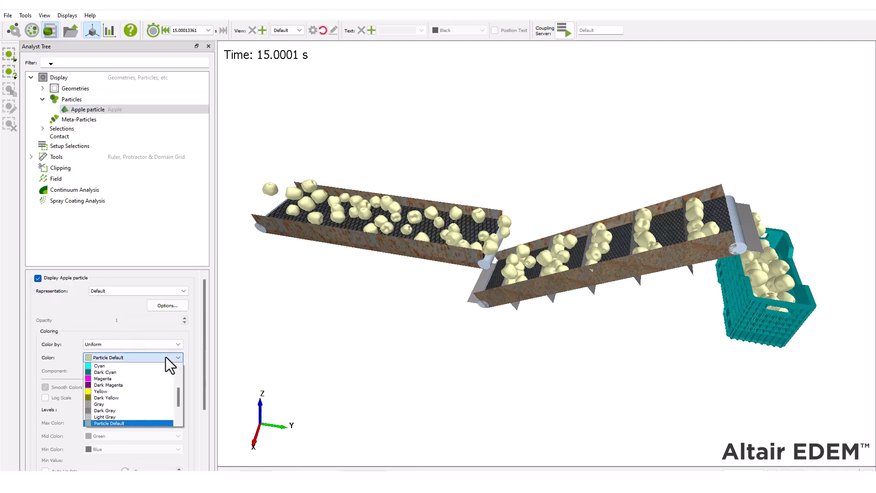
{"action": "left_click", "coordinate": [160, 377]}
{"action": "left_click", "coordinate": [176, 356]}
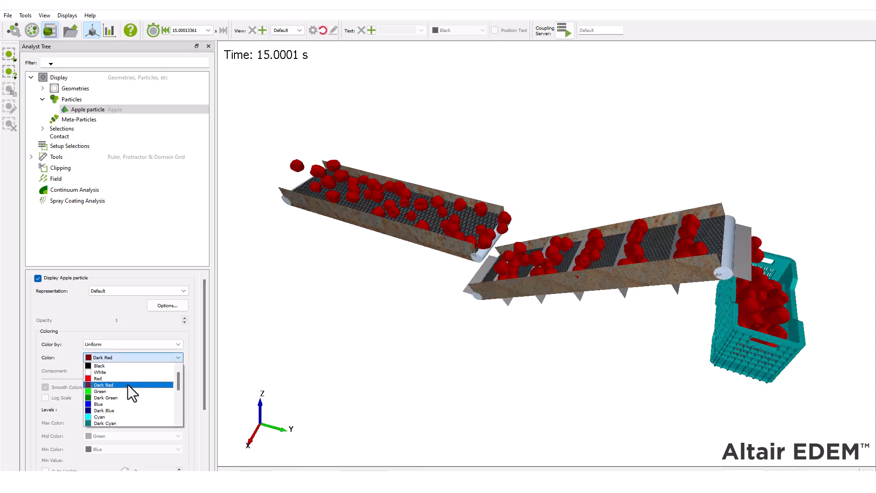
{"action": "left_click", "coordinate": [128, 384]}
Step: Try Green as the uniform color of the Apple particles, and restore Dark Red
{"action": "scroll", "coordinate": [134, 385], "scroll_direction": "down", "scroll_amount": 3}
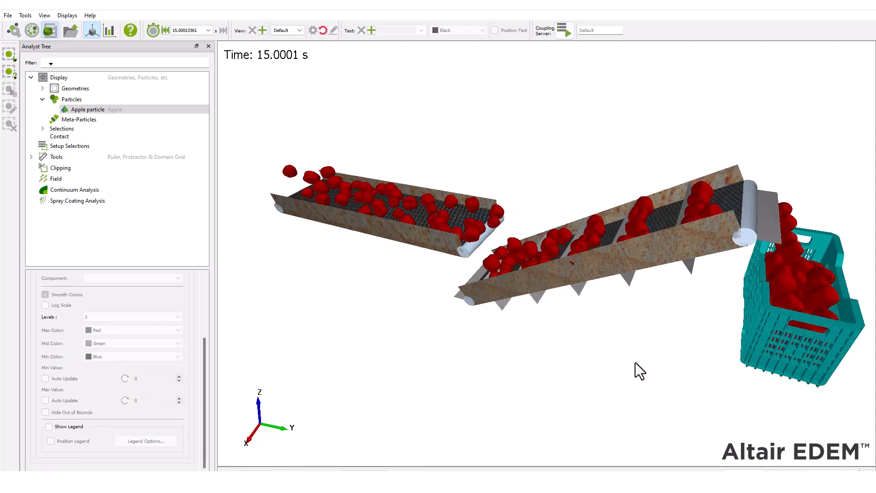
{"action": "scroll", "coordinate": [130, 354], "scroll_direction": "up", "scroll_amount": 3}
{"action": "left_click", "coordinate": [130, 355]}
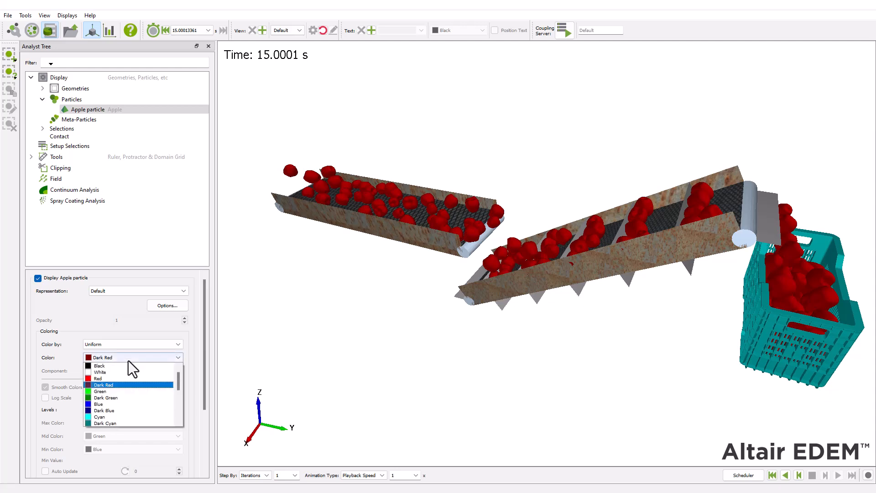
{"action": "left_click", "coordinate": [115, 390]}
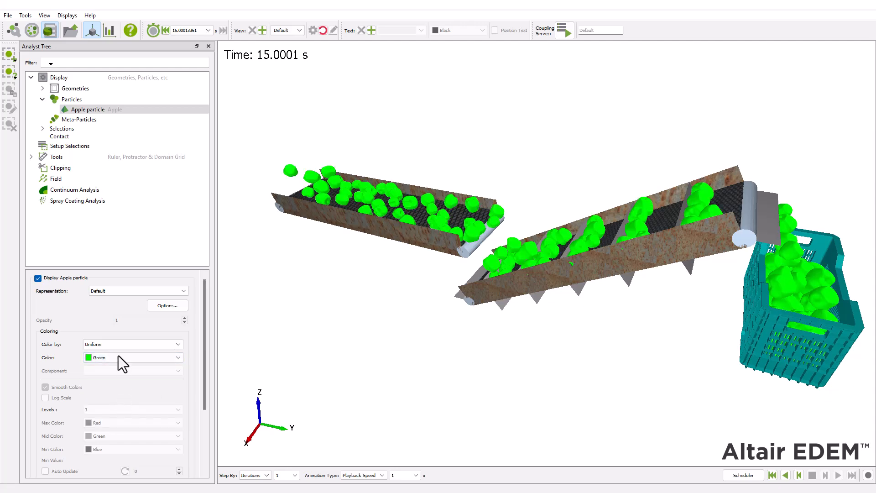
{"action": "left_click", "coordinate": [118, 357]}
{"action": "left_click", "coordinate": [117, 384]}
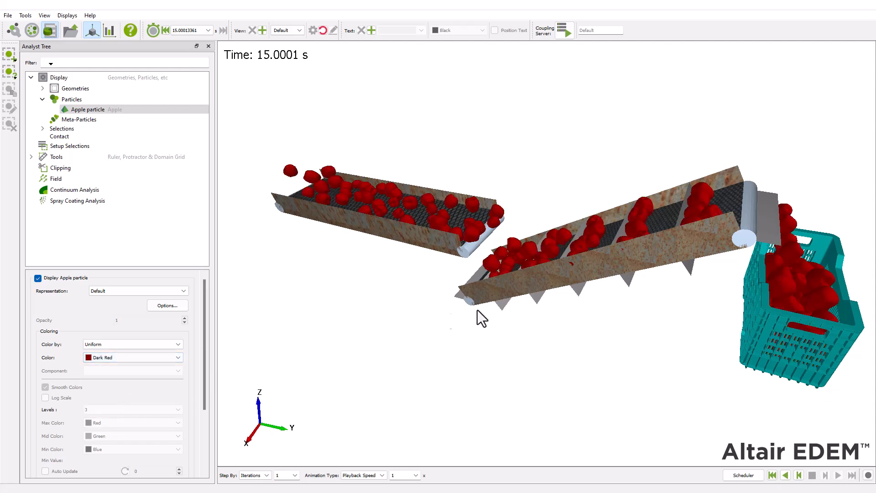
Step: Play back the simulation results from the first time step and examine the apples moving along the conveyors
{"action": "left_click_drag", "start_coordinate": [450, 314], "coordinate": [424, 316]}
{"action": "left_click", "coordinate": [772, 474]}
{"action": "left_click", "coordinate": [838, 475]}
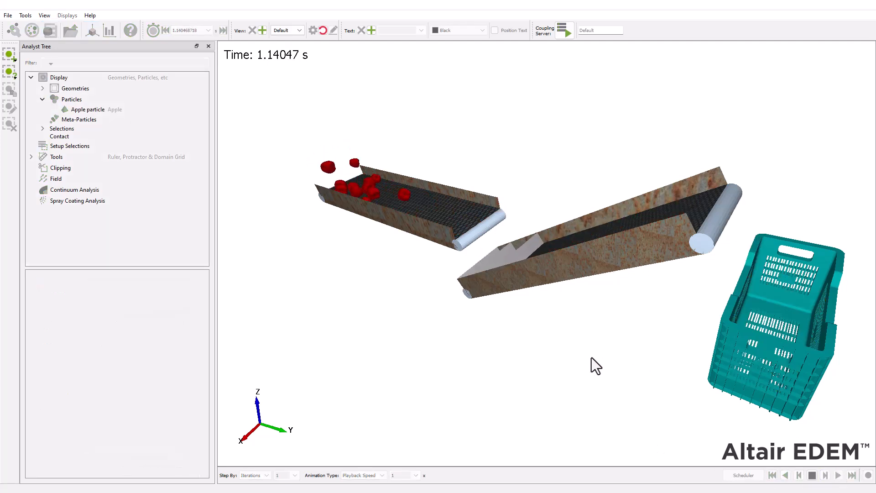
{"action": "left_click_drag", "start_coordinate": [494, 352], "coordinate": [562, 421]}
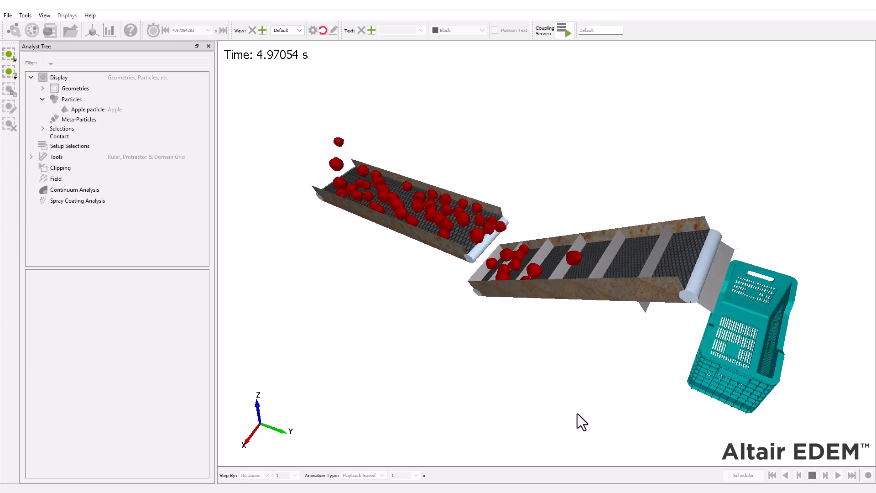